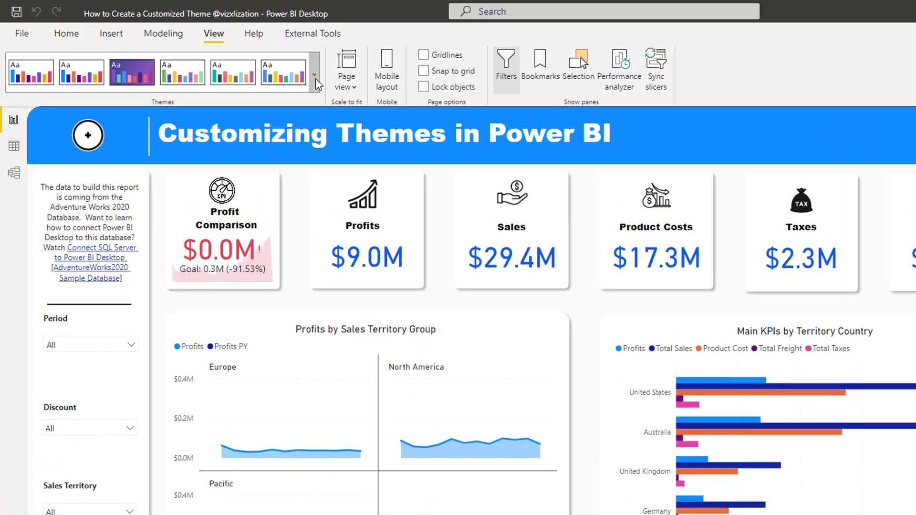
Step: Open the online Power BI Themes Gallery from the theme options and browse its featured themes
left_click(226, 60)
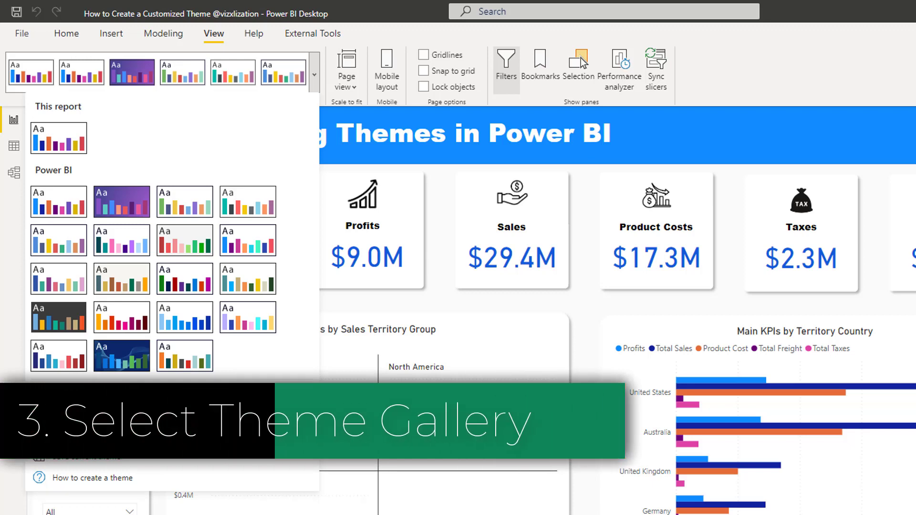
left_click(123, 414)
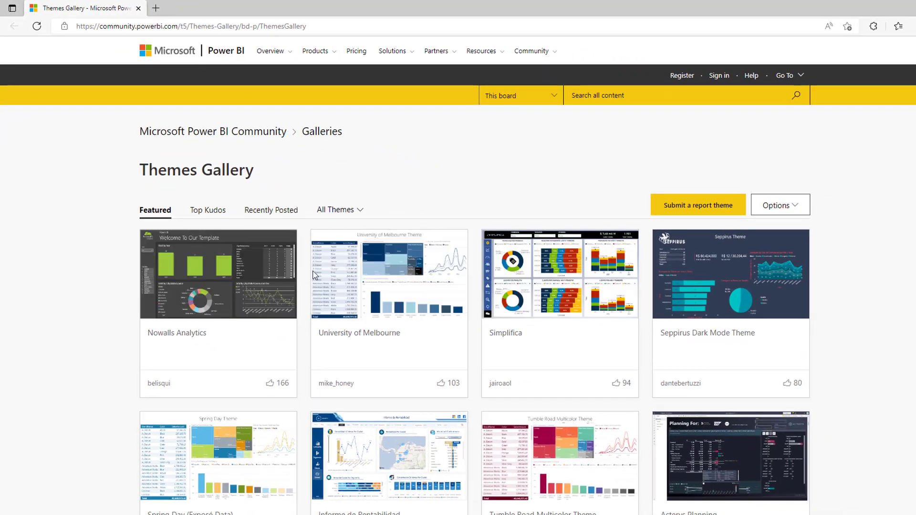
scroll(446, 258, "down", 6)
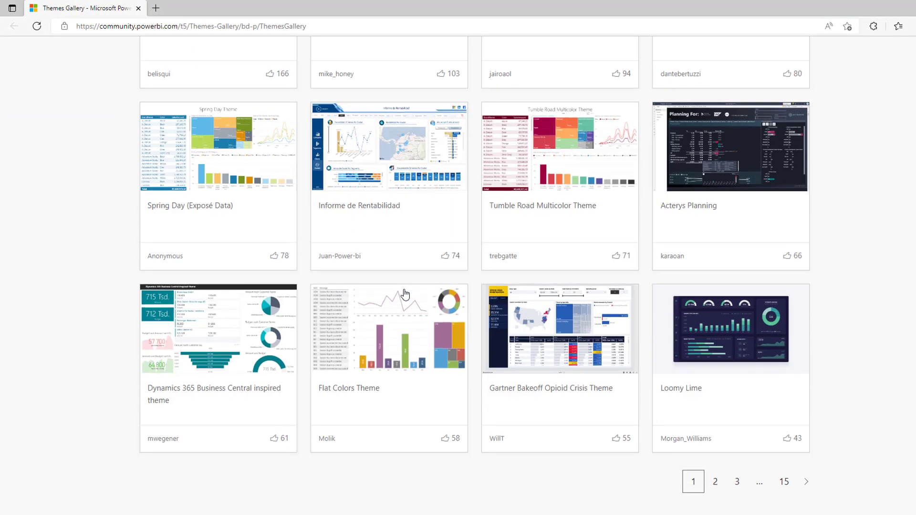
scroll(240, 139, "up", 6)
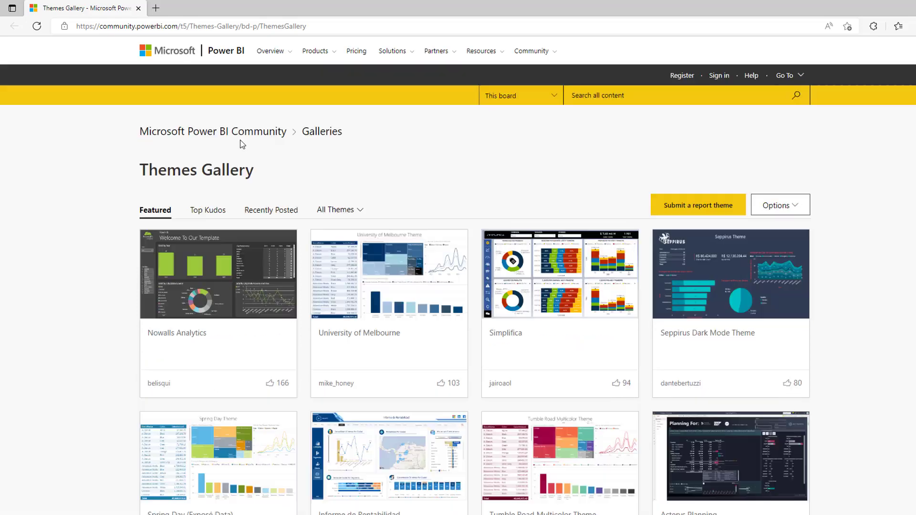
Step: Open the Nowalls Analytics theme page in the gallery and download the file Nowalls Analytics Theme.json
left_click(248, 296)
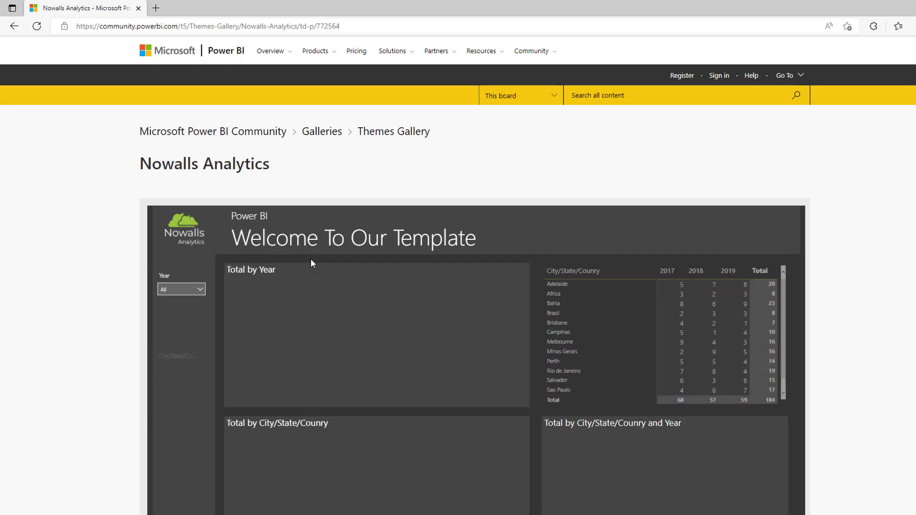
scroll(339, 274, "down", 5)
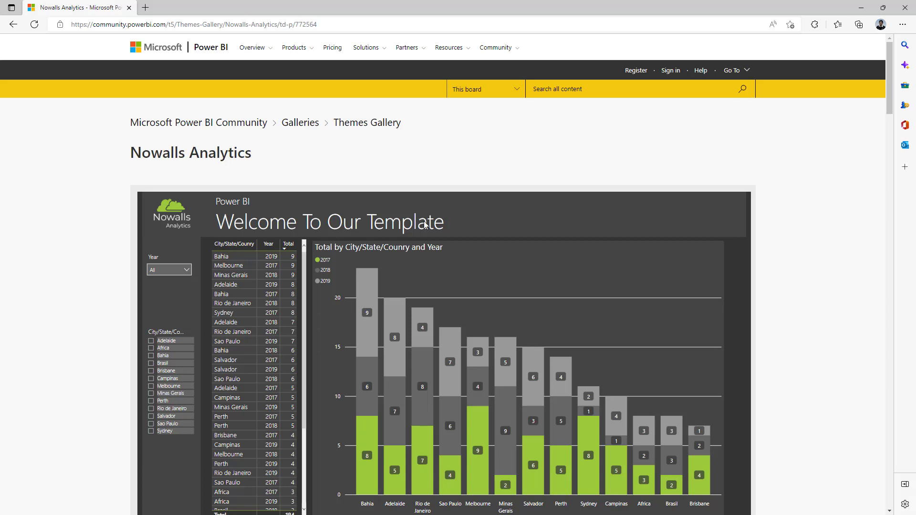
scroll(425, 225, "down", 15)
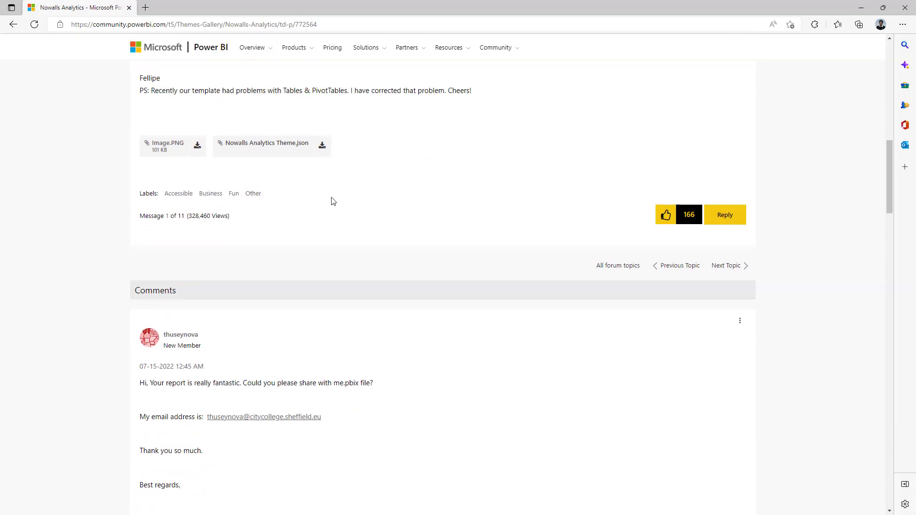
left_click(322, 149)
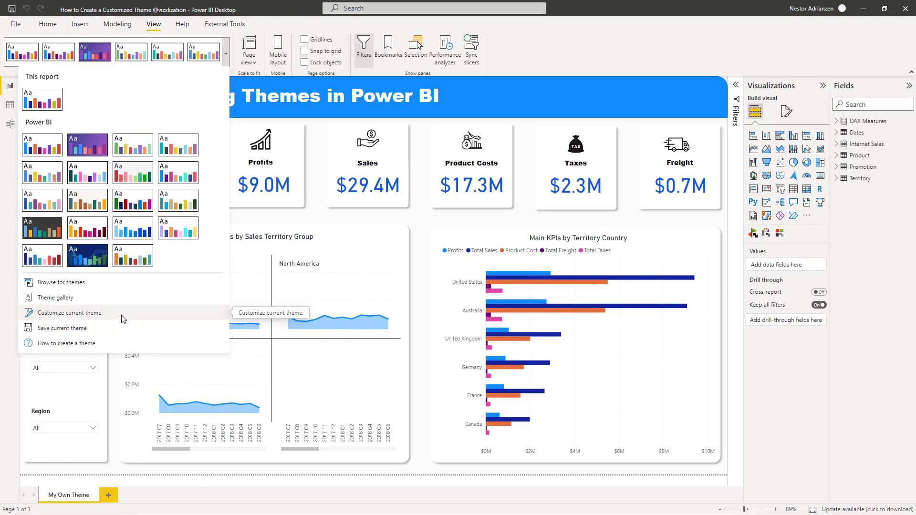
Step: Open the customization settings of the report's current theme and check the color picker for Color 1
left_click(123, 319)
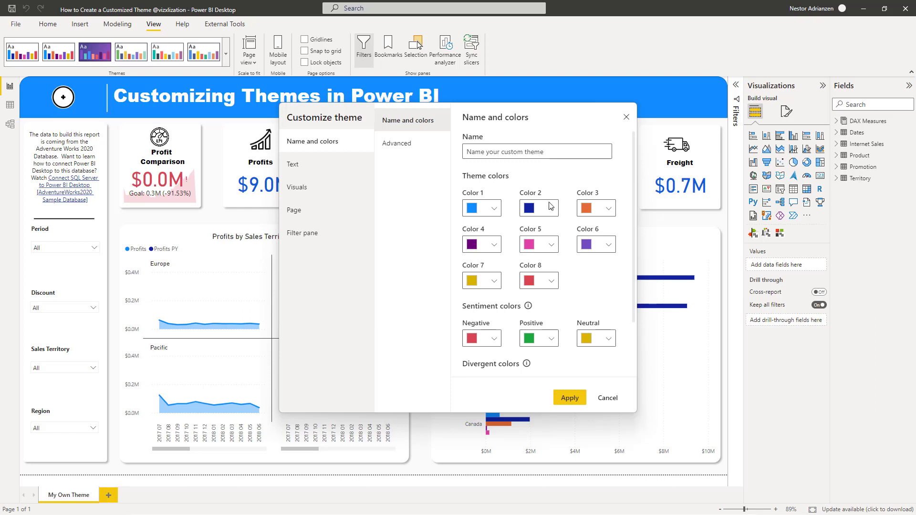
left_click(487, 208)
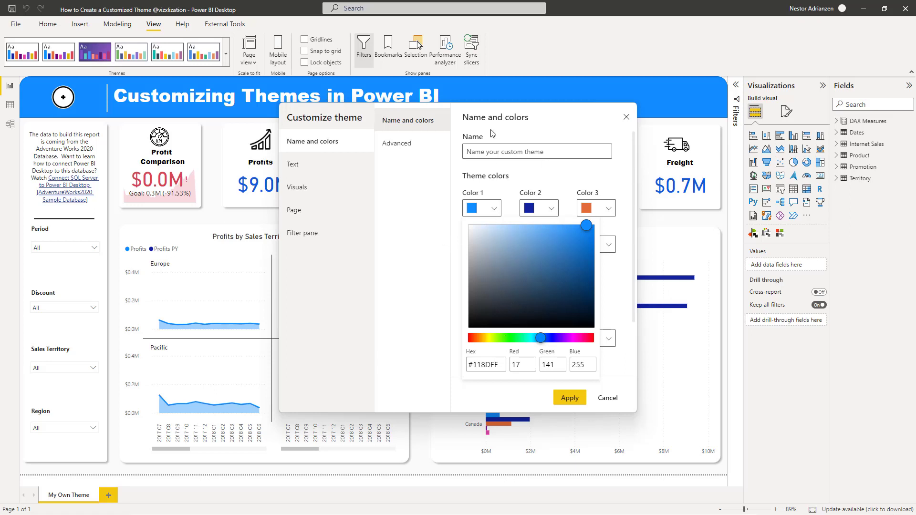
left_click(443, 225)
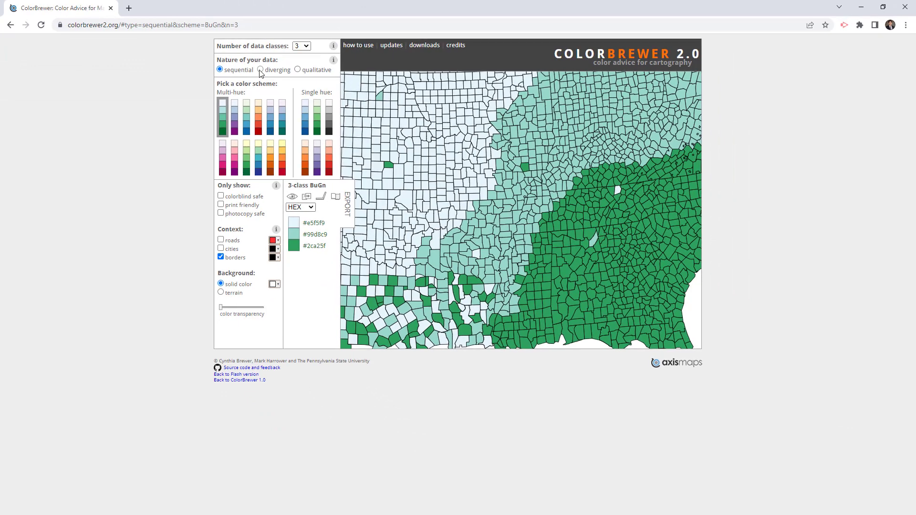
Step: In ColorBrewer, choose a diverging palette with 8 data classes and the RdYlBu color scheme
left_click(788, 210)
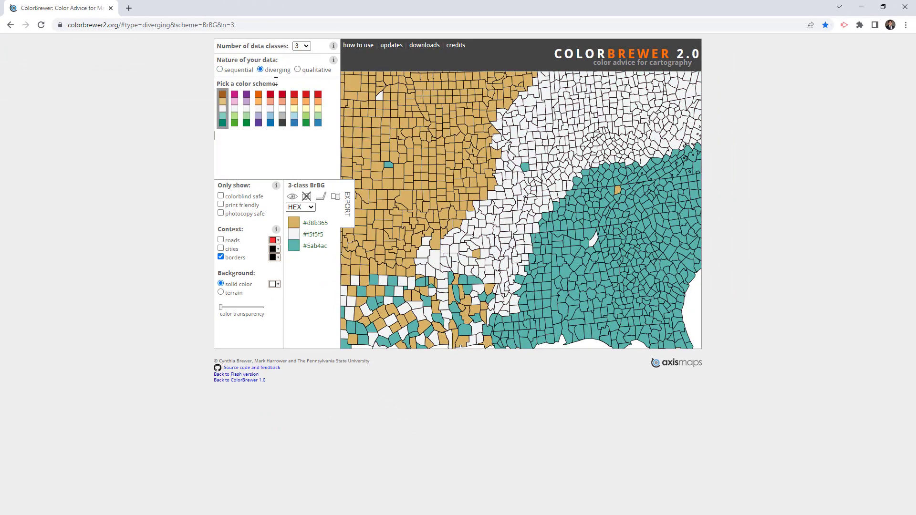
left_click(307, 47)
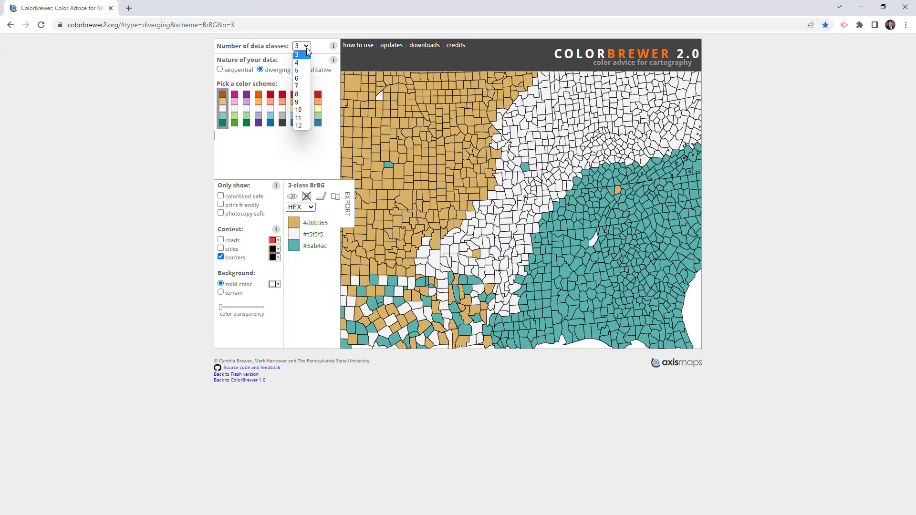
left_click(301, 94)
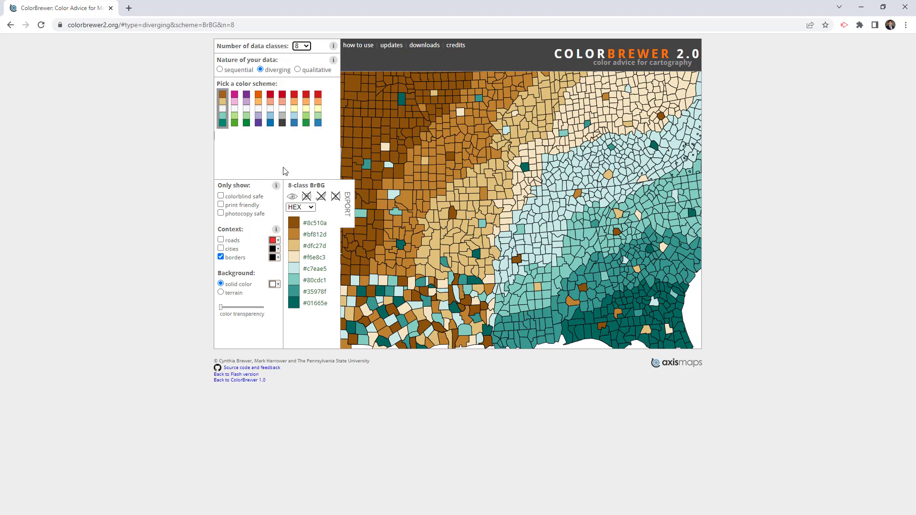
left_click(294, 117)
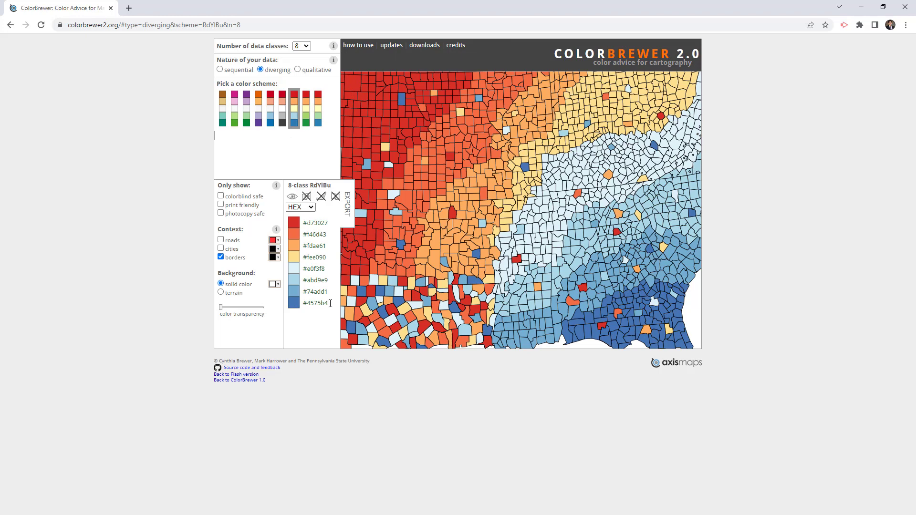
Step: Copy #4575b4 from ColorBrewer, place the browser beside the Power BI theme dialog, and set Color 1 to #4575B4
left_click_drag(330, 303, 303, 300)
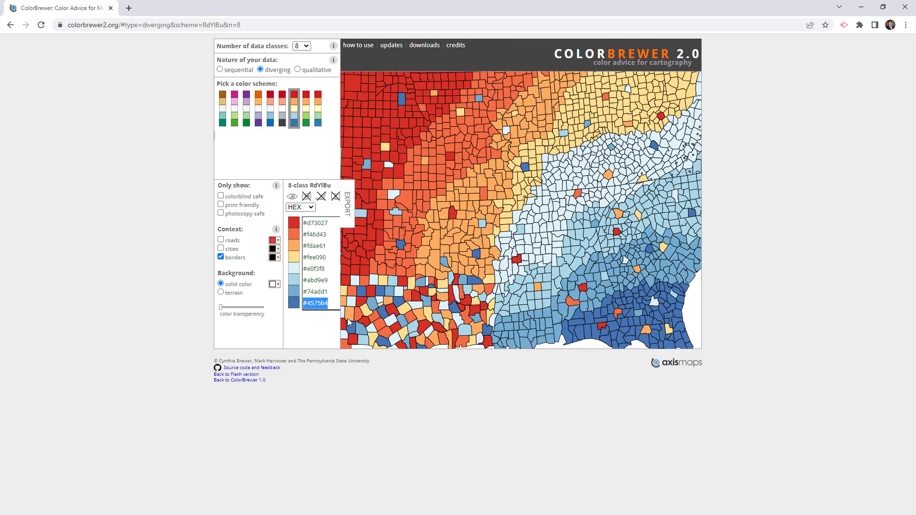
key("super+Left")
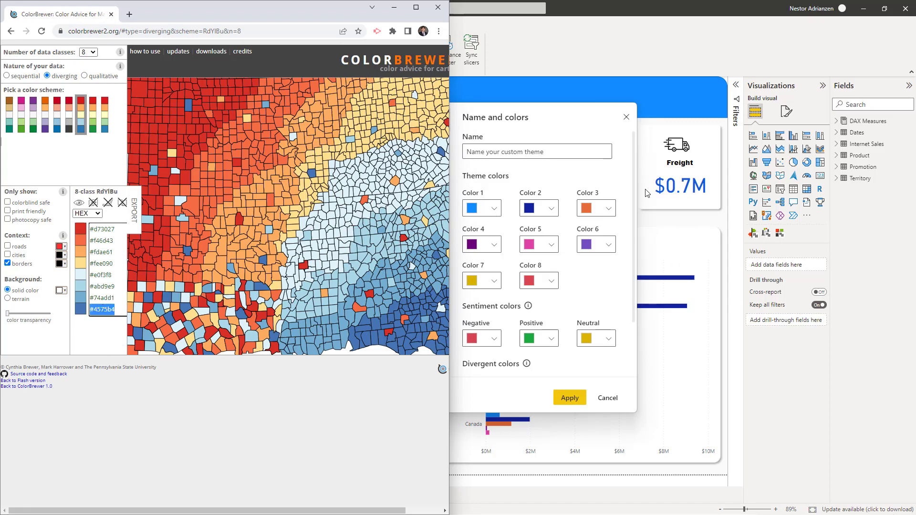
left_click(499, 210)
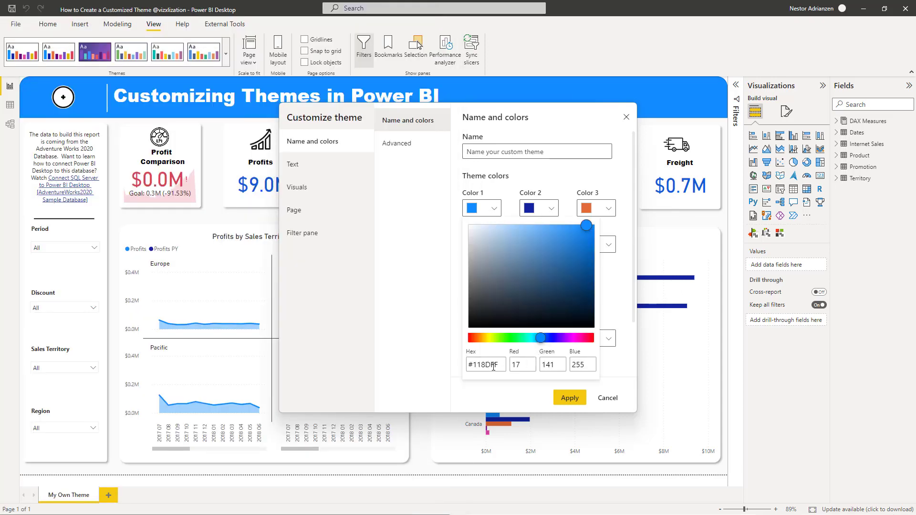
left_click_drag(501, 365, 446, 364)
type("#4575B4")
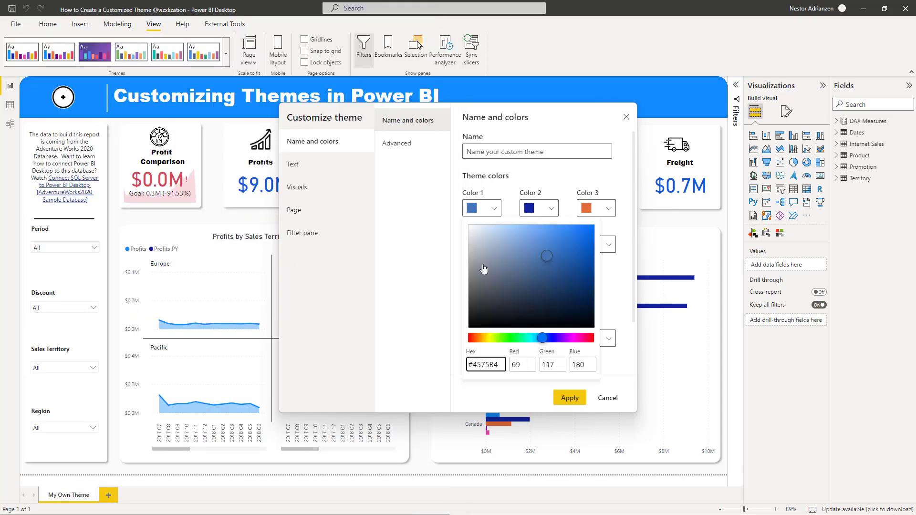
left_click(562, 175)
Step: Copy #74add1 from the ColorBrewer palette and set the theme's Color 2 to #74ADD1 in Power BI
key("alt+Tab")
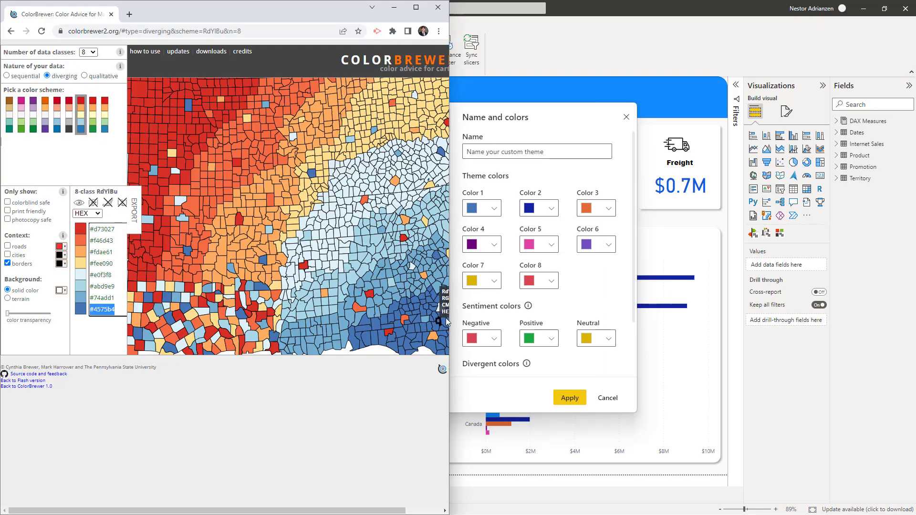
left_click_drag(118, 299, 92, 299)
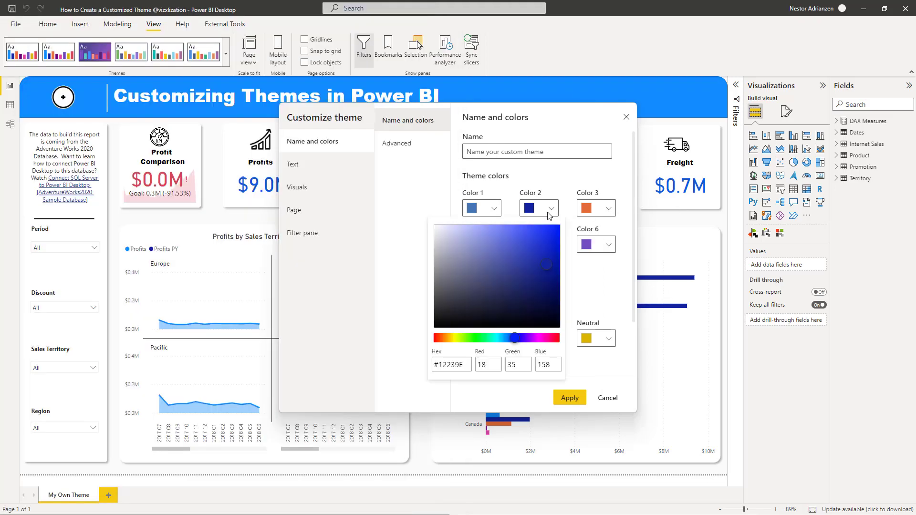
left_click(552, 209)
left_click_drag(476, 365, 387, 361)
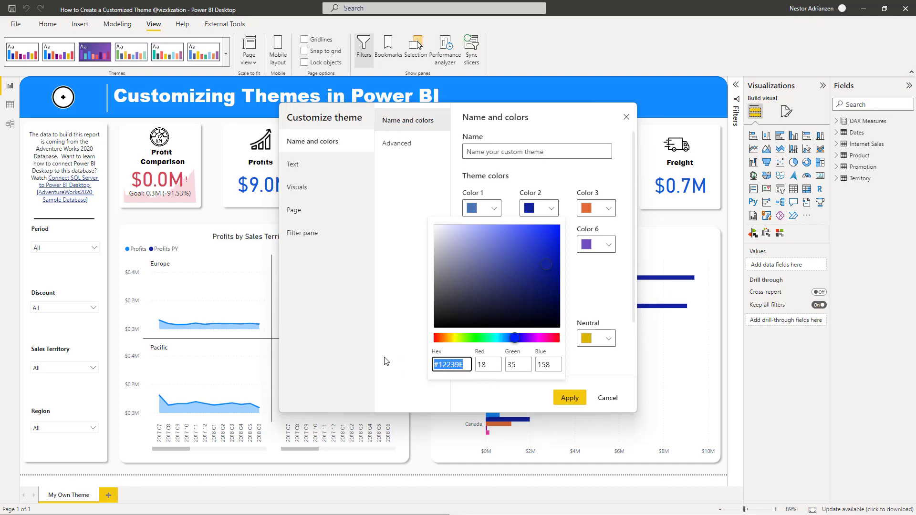
type("#74ADD1")
Step: Copy #abd9e9 from the ColorBrewer palette and set the theme's Color 3 to #ABD9E9 in Power BI
key("alt+Tab")
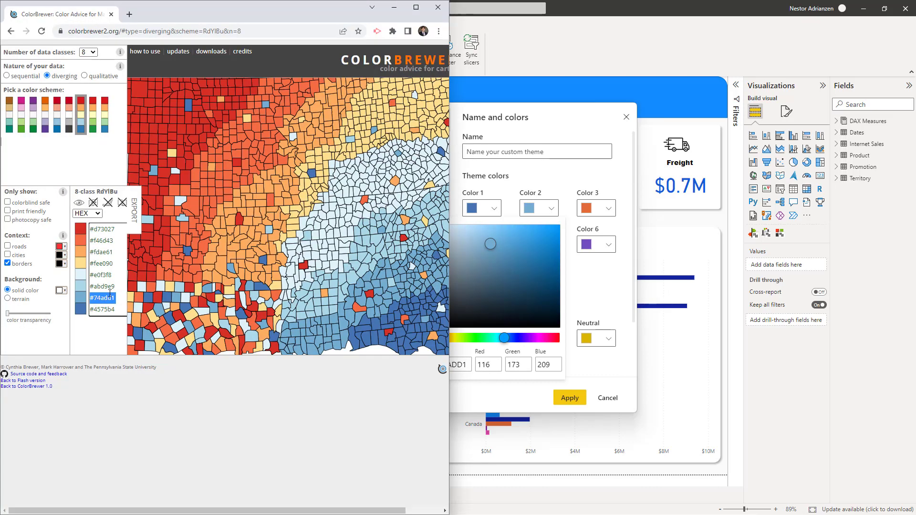
triple_click(117, 287)
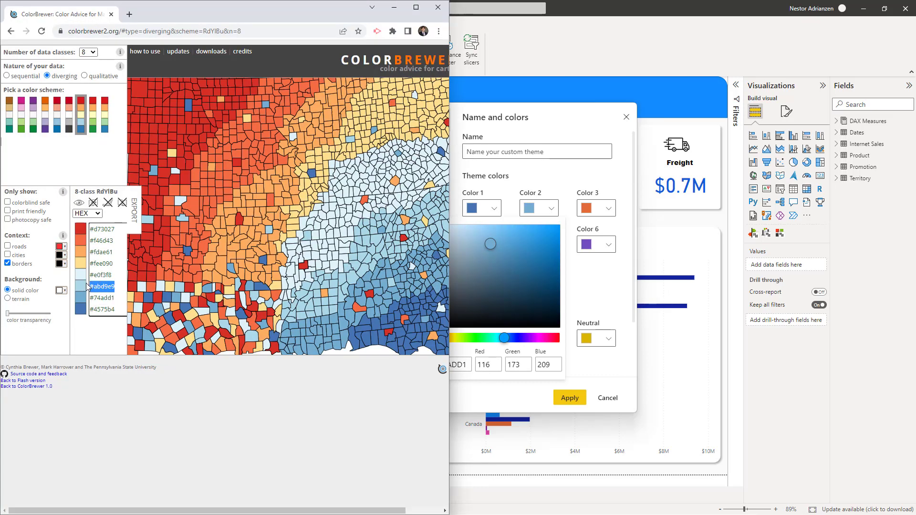
left_click(607, 210)
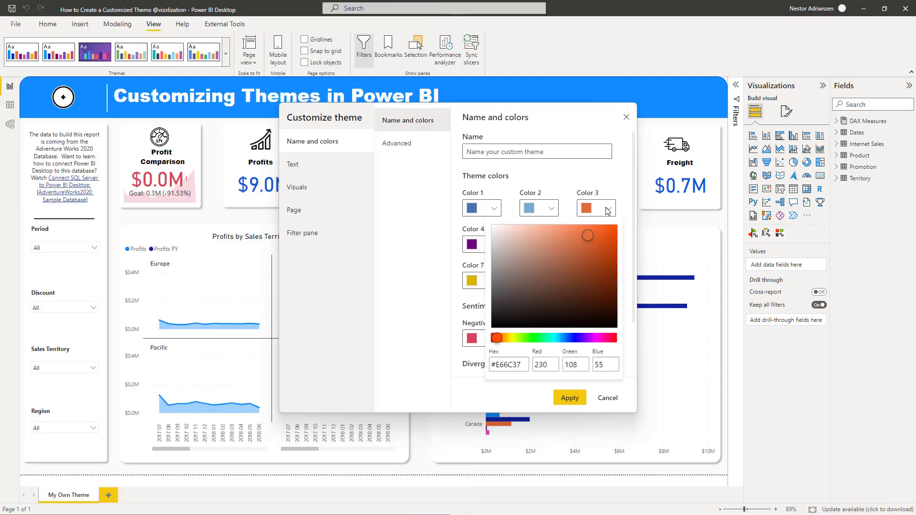
triple_click(524, 365)
type("#ABD9E9")
left_click(410, 271)
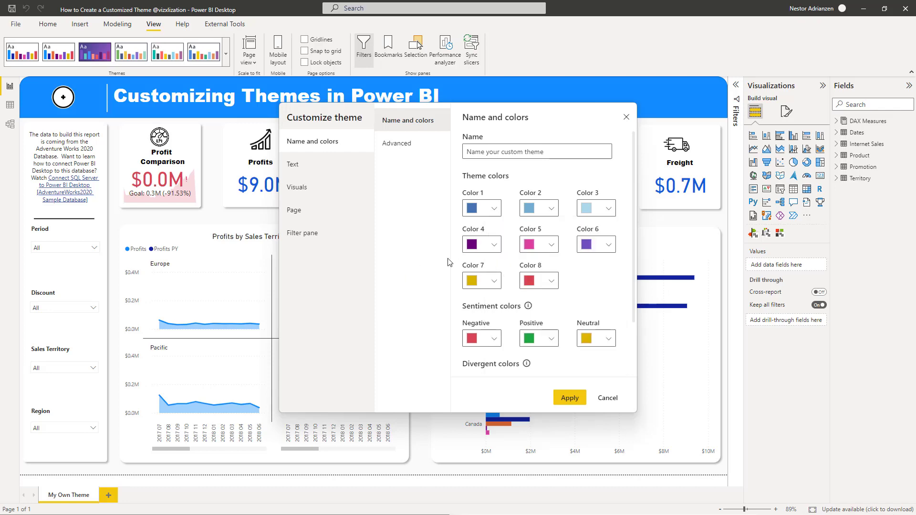
Step: Copy #e0f3f8 from the ColorBrewer palette and set the theme's Color 4 to #E0F3F8 in Power BI
key("alt+Tab")
left_click(493, 244)
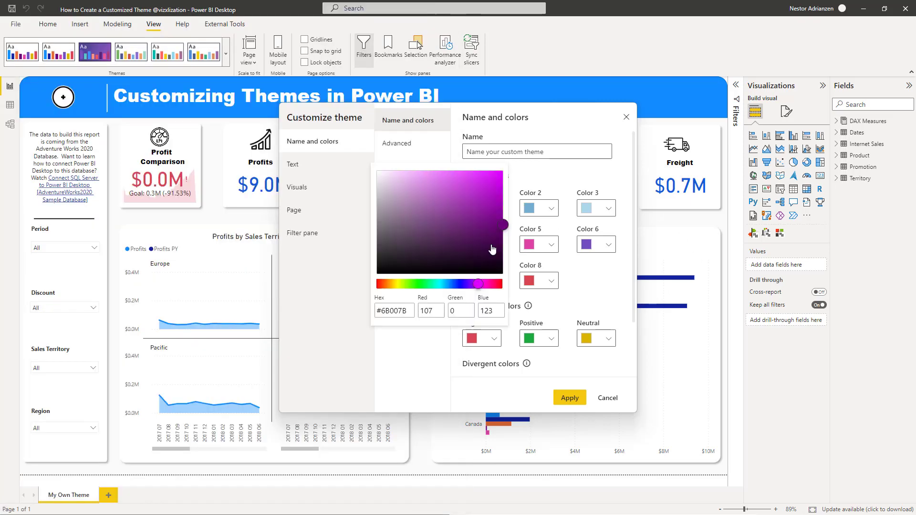
triple_click(394, 311)
type("#E0F3F8")
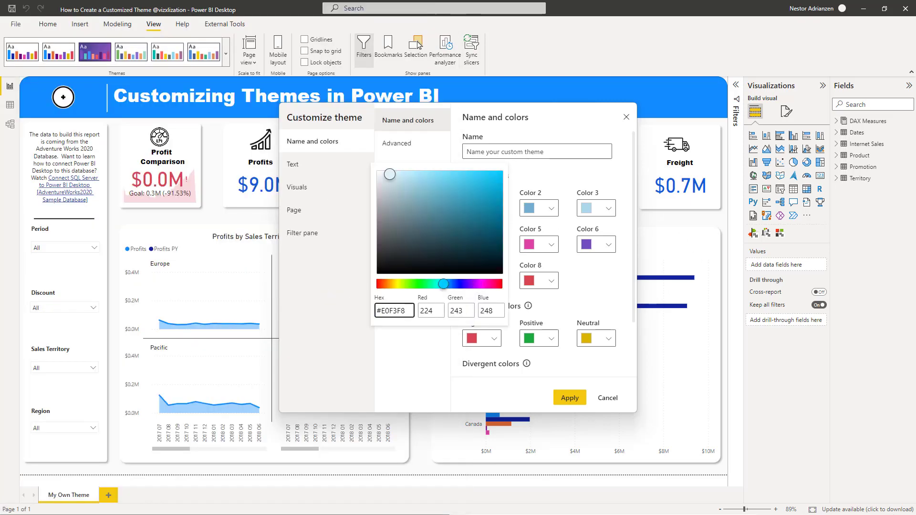
Step: Copy #fee090 from the ColorBrewer palette and set the theme's Color 5 to #FEE090 in Power BI
key("alt+Tab")
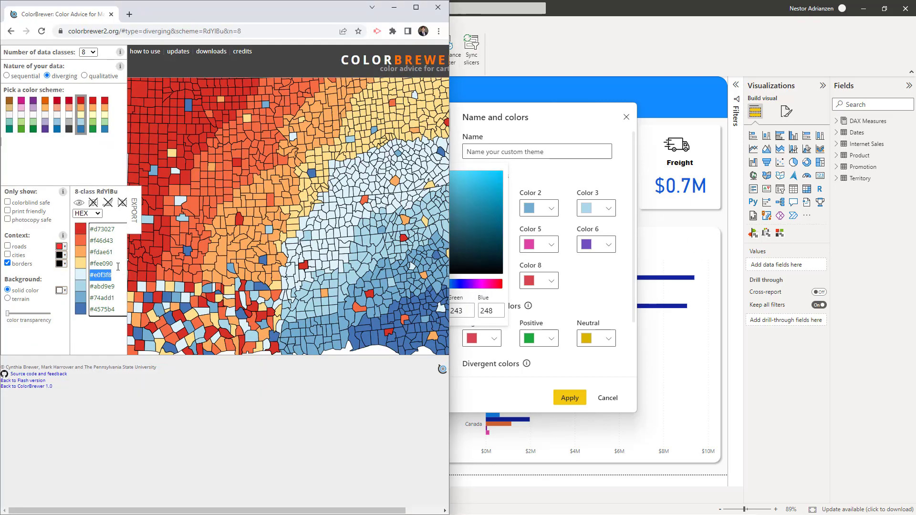
left_click(602, 294)
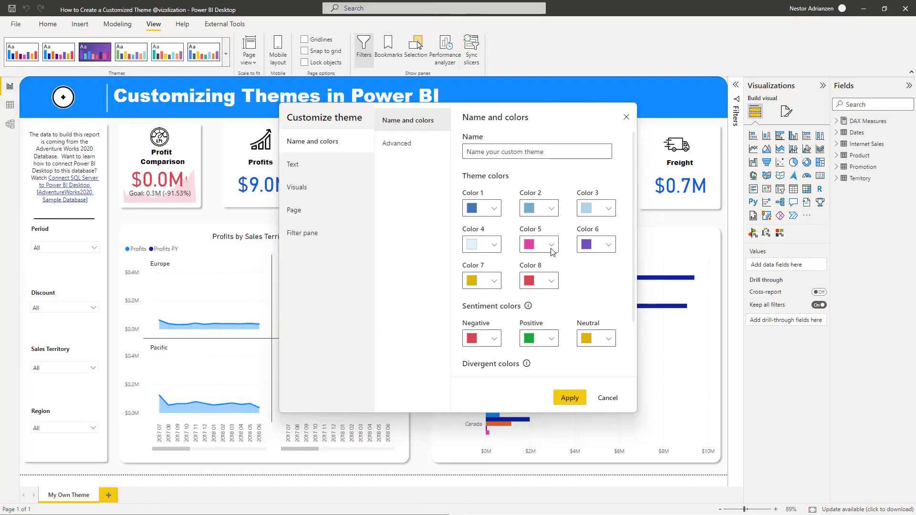
left_click(551, 251)
triple_click(451, 311)
type("#FEE090")
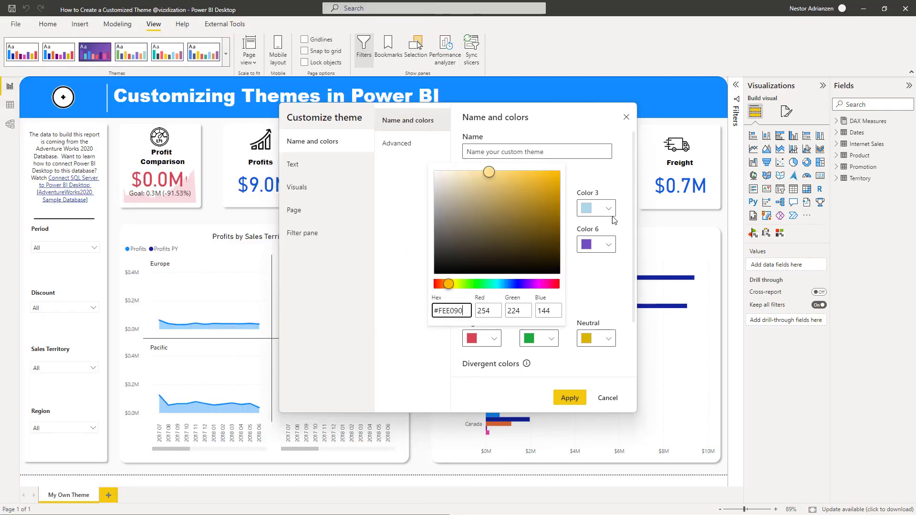
left_click(603, 296)
Step: Copy #fdae61 from the ColorBrewer palette and set the theme's Color 6 to #FDAE61 in Power BI
key("alt+Tab")
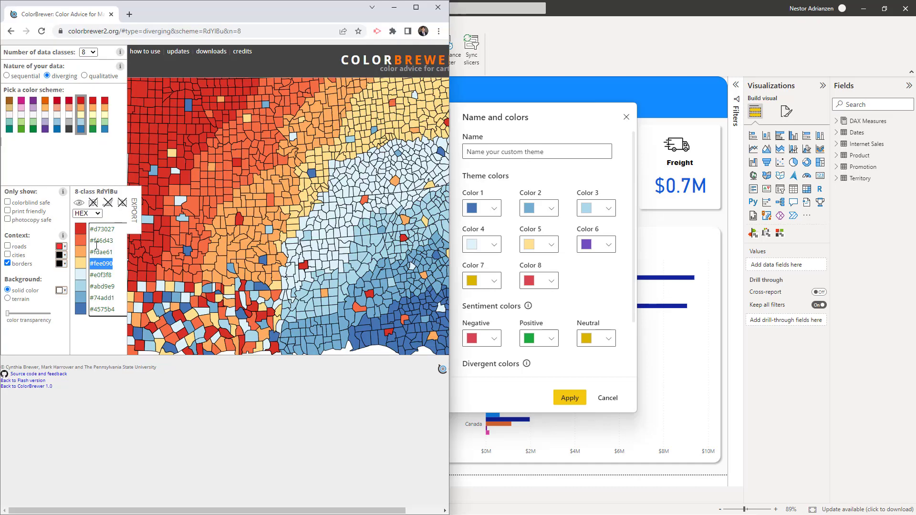
double_click(101, 252)
left_click(596, 293)
left_click(609, 252)
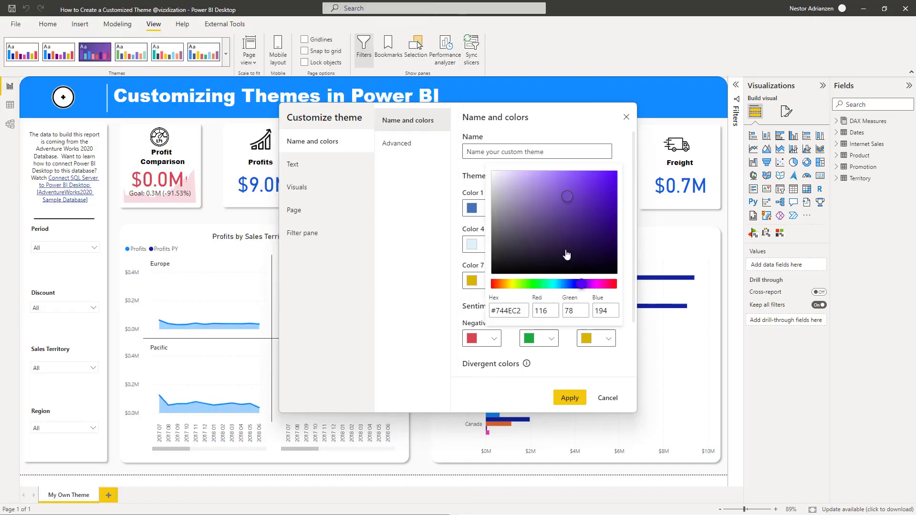
left_click_drag(525, 311, 418, 306)
type("#FDAE61")
left_click(670, 349)
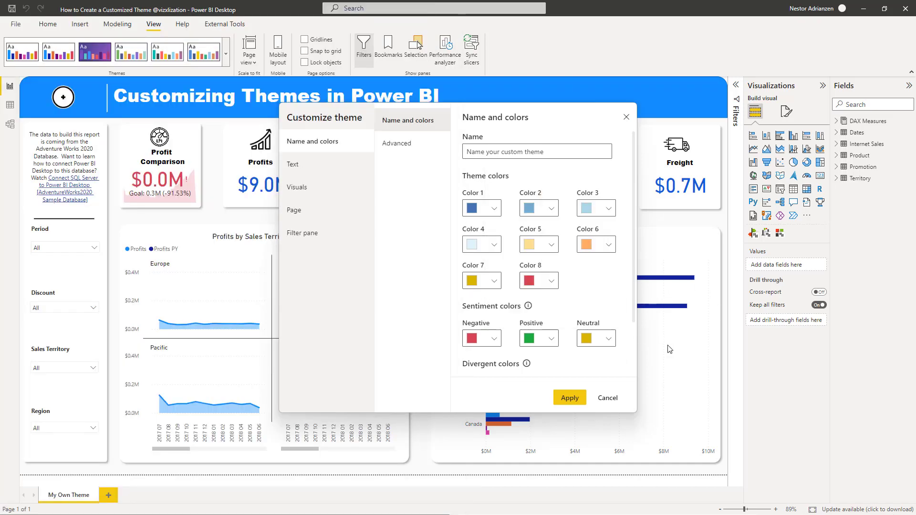
Step: Copy #f46d43 from the ColorBrewer palette and set the theme's Color 7 to #F46D43 in Power BI
key("alt+Tab")
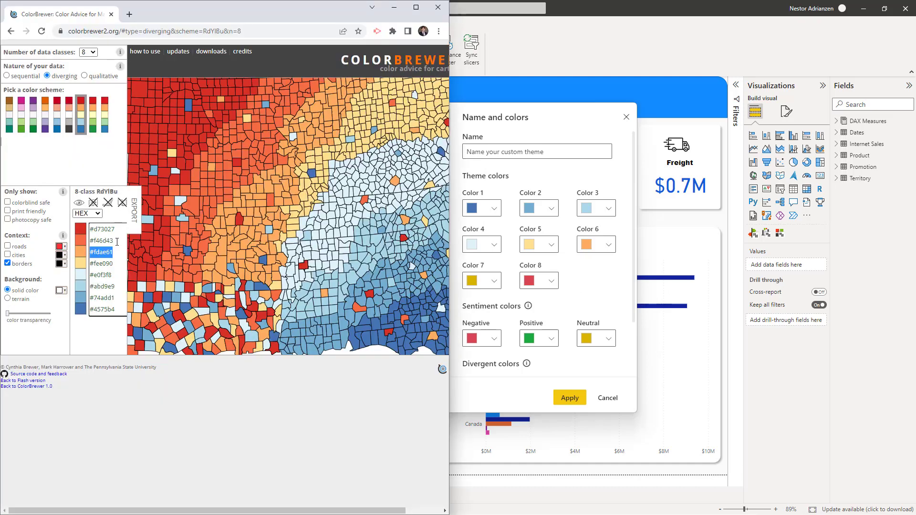
left_click(619, 372)
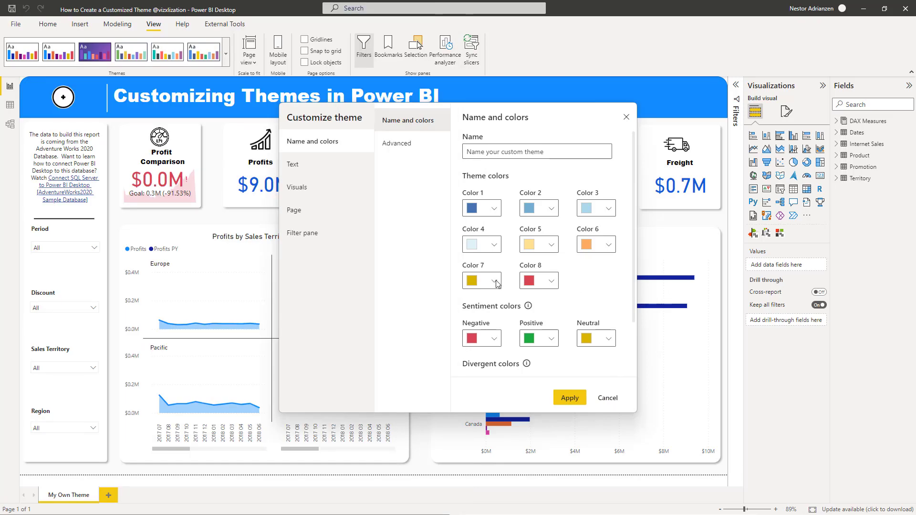
left_click(495, 281)
triple_click(486, 256)
type("#F46D43")
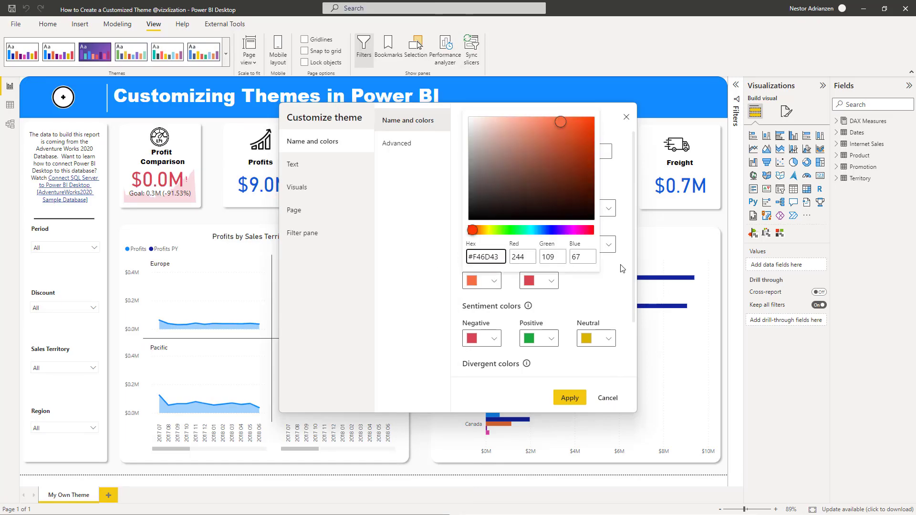
left_click(583, 294)
Step: Copy #d73027 from the ColorBrewer palette and set the theme's Color 8 to #D73027 in Power BI
key("alt+Tab")
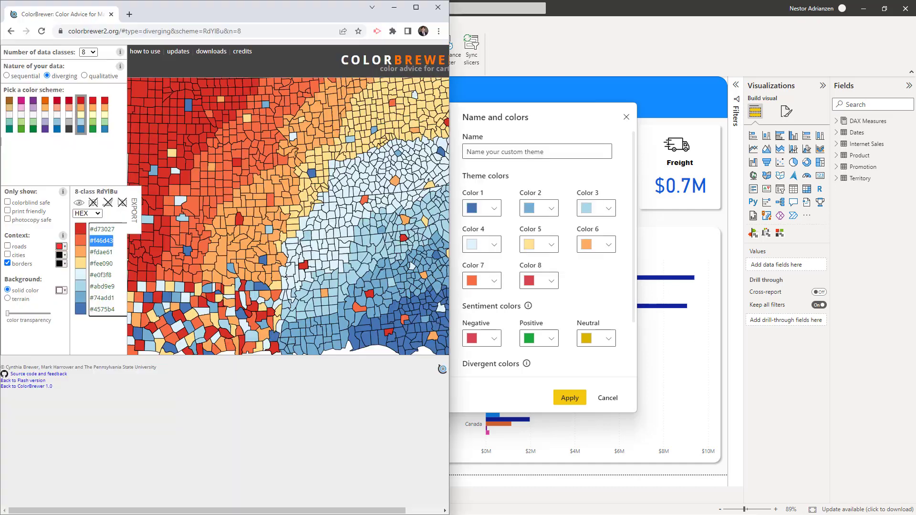
left_click_drag(123, 229, 61, 228)
key("ctrl+c")
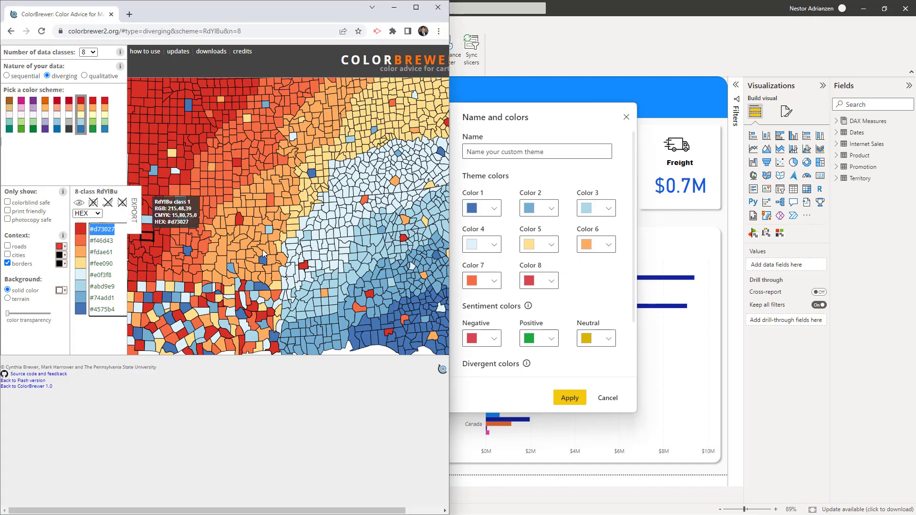
left_click(551, 280)
left_click_drag(470, 256, 388, 254)
key("ctrl+v")
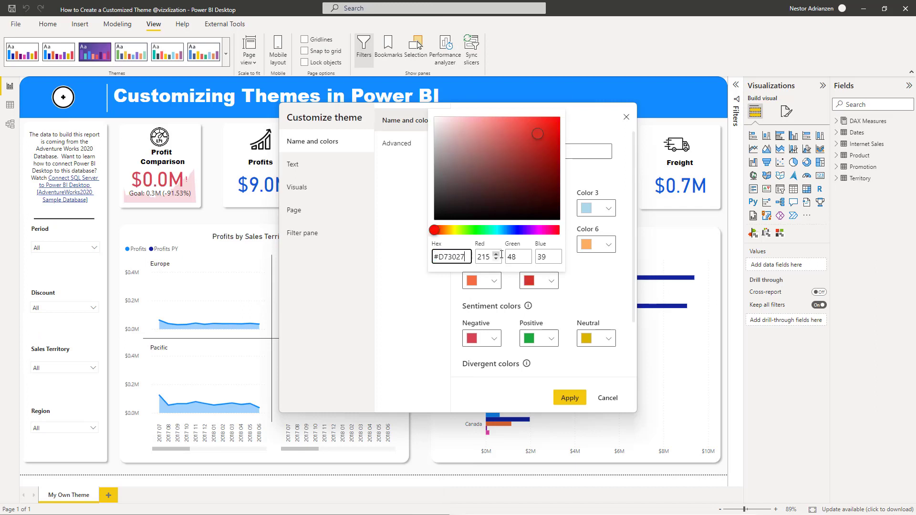
left_click(599, 298)
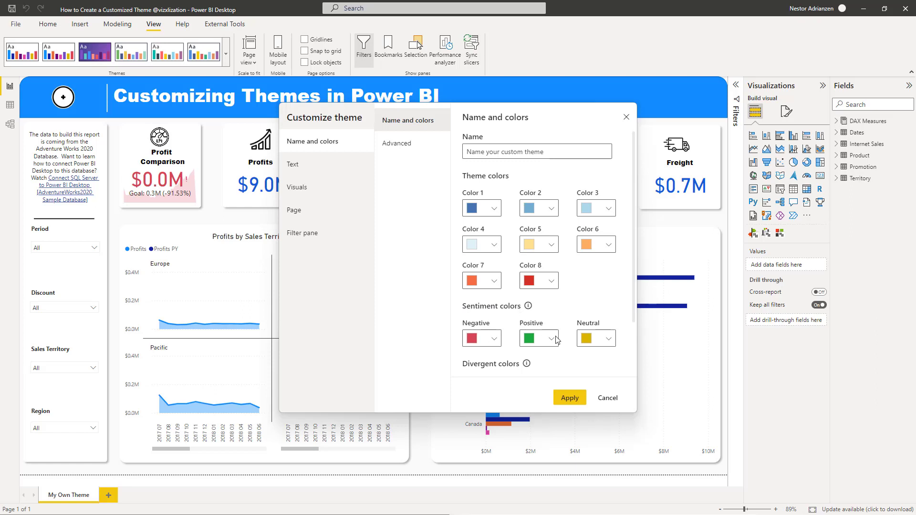
Step: Look over the theme's advanced colors and general text settings, and increase the title text's font size by two increments
left_click(419, 149)
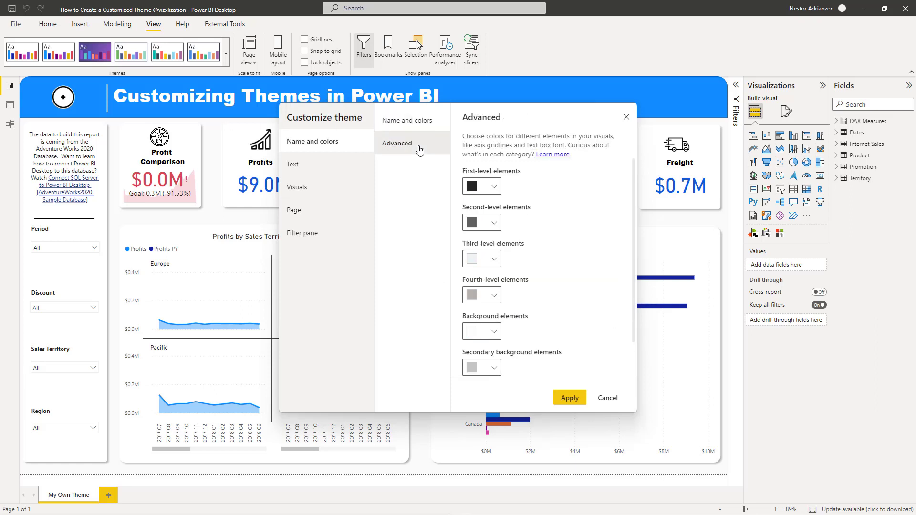
left_click(318, 173)
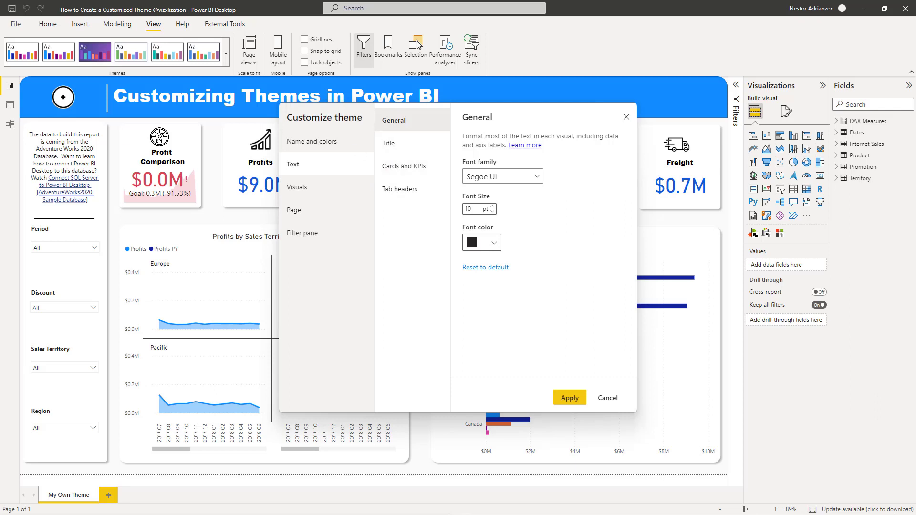
left_click(395, 149)
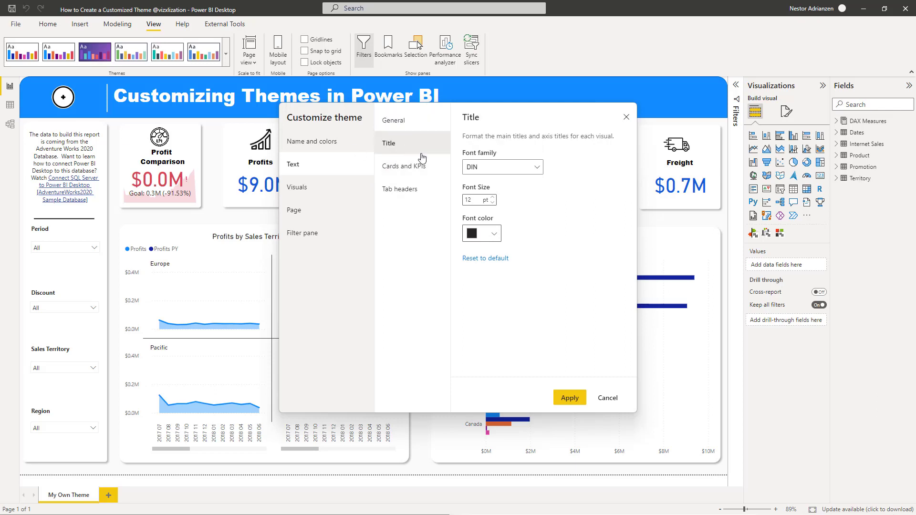
left_click(493, 197)
left_click(493, 197)
Step: Copy #4575b4 from the ColorBrewer palette and set the Cards and KPIs font color to #4575B4 in Power BI
left_click(409, 166)
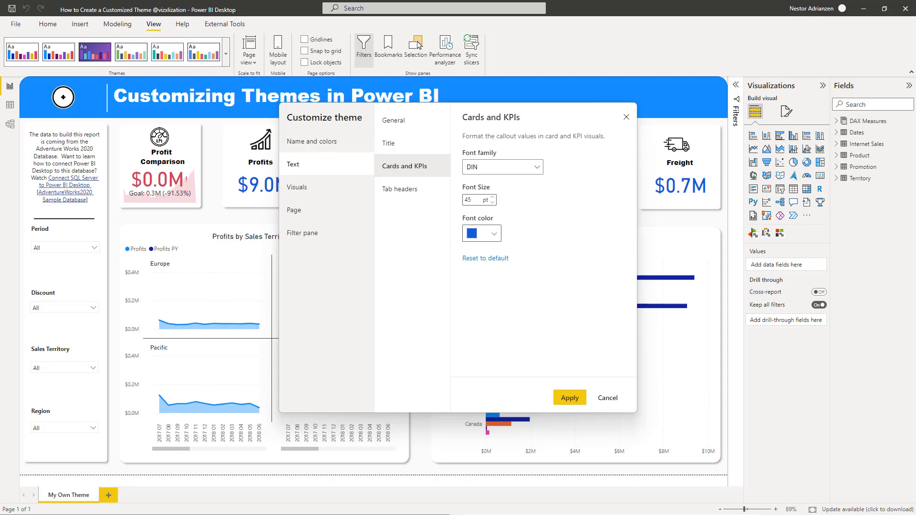
key("alt+Tab")
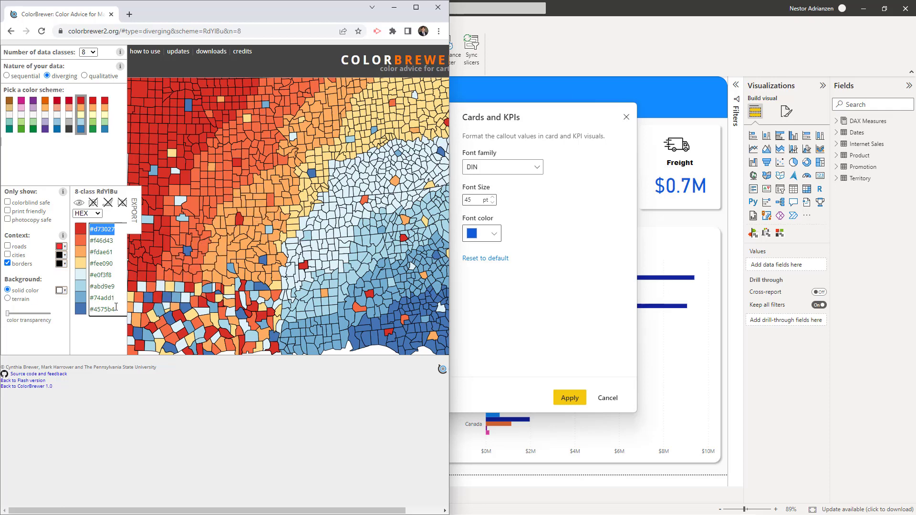
left_click_drag(119, 310, 78, 312)
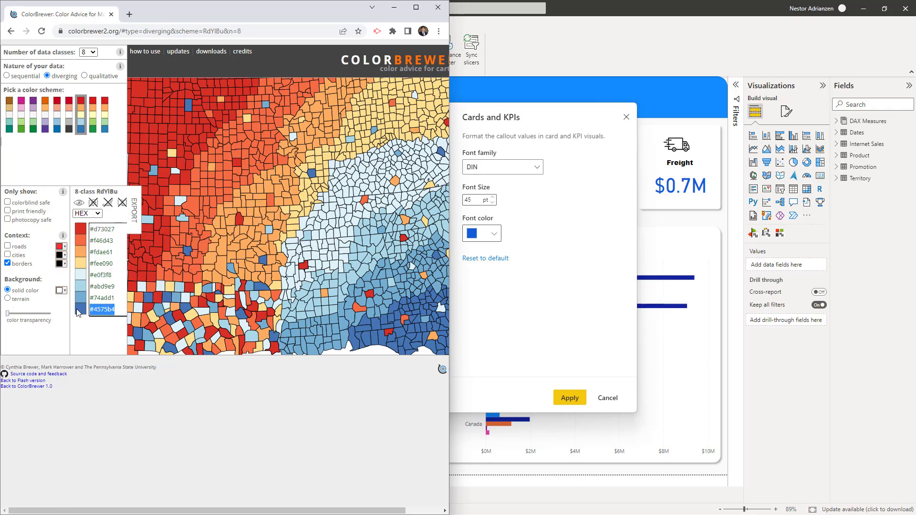
left_click(549, 261)
left_click(494, 236)
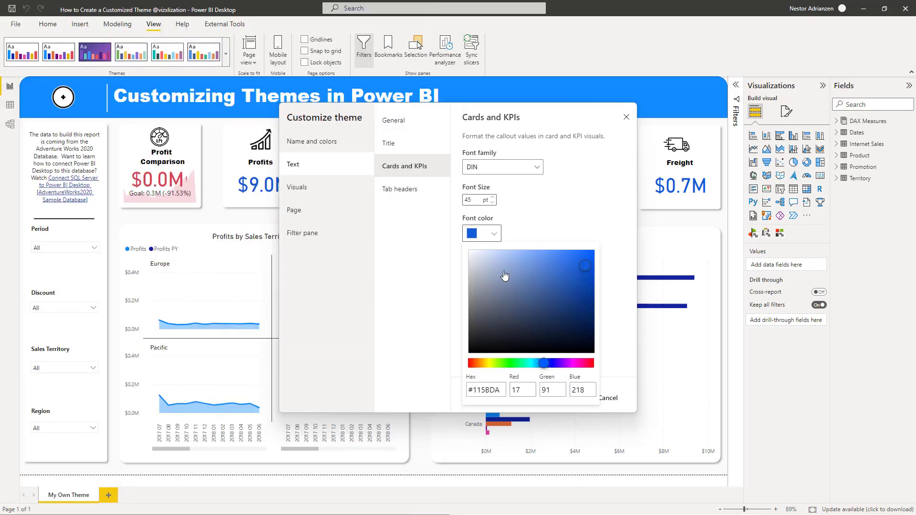
left_click(502, 390)
type("#4575B4")
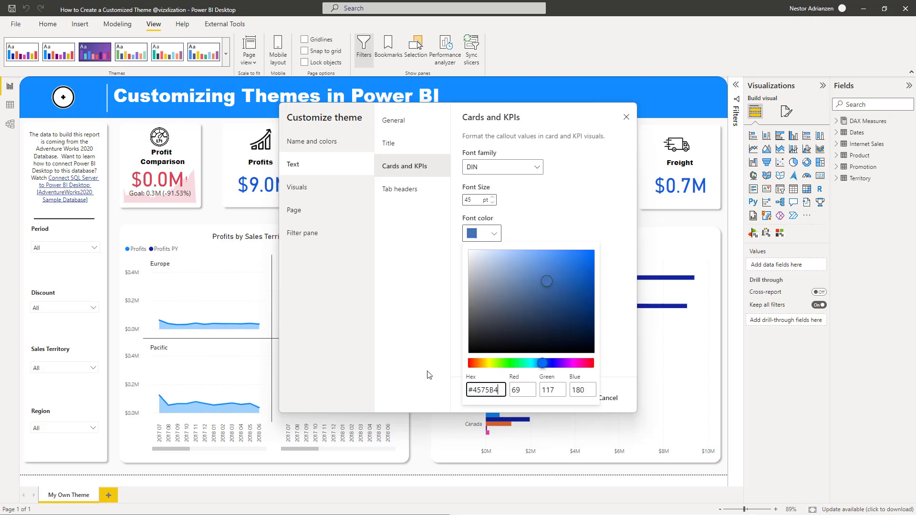
left_click(595, 199)
Step: Increase the background transparency of the theme's visuals
key("Down")
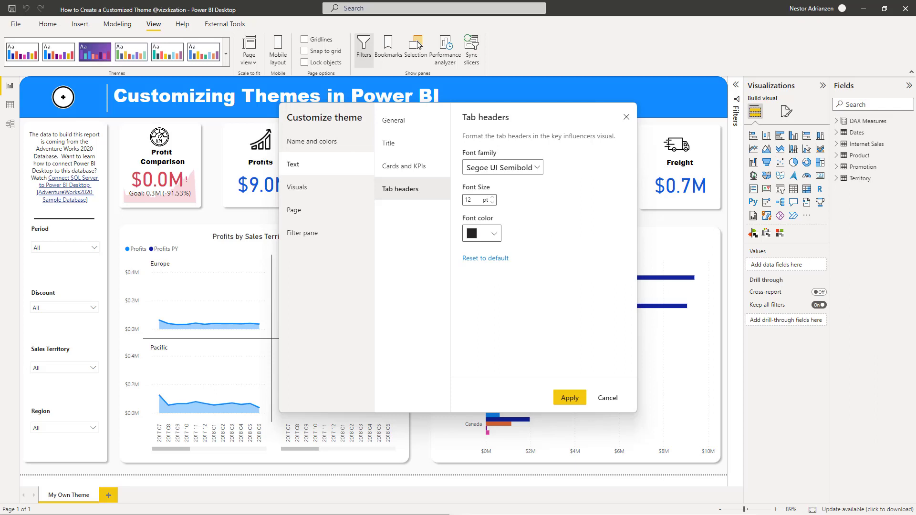
left_click(318, 191)
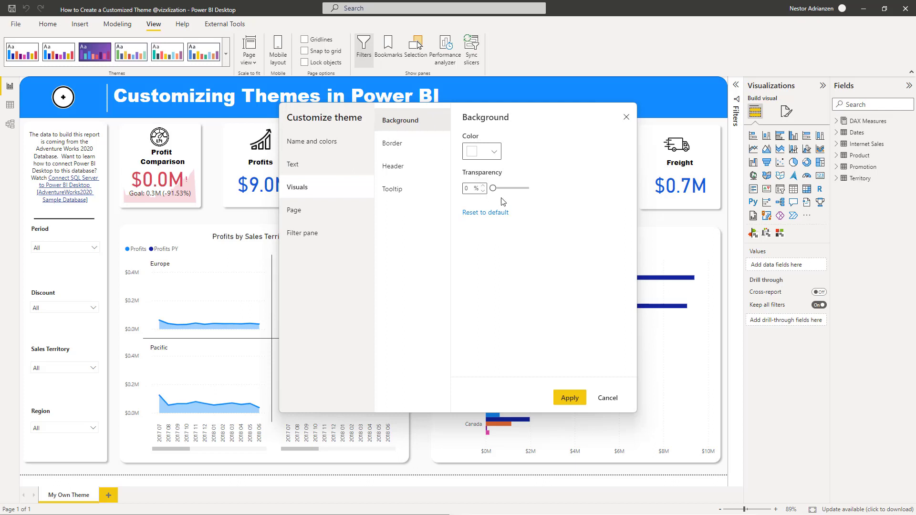
left_click_drag(493, 189, 582, 209)
Step: Look over the visuals' border settings and set the visuals' header transparency to 50%
left_click(403, 143)
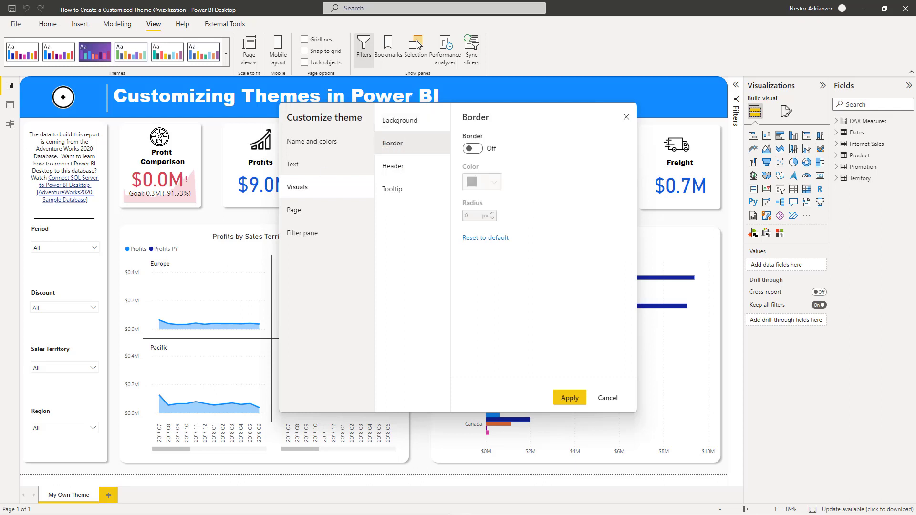
left_click(401, 167)
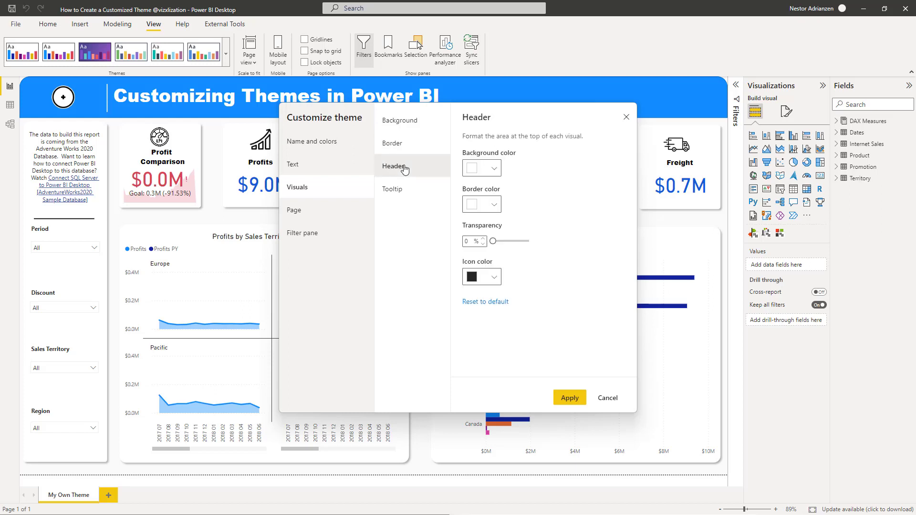
left_click(484, 244)
type("50")
Step: Set the page wallpaper color to #BFBFBF with 85% transparency
left_click(394, 189)
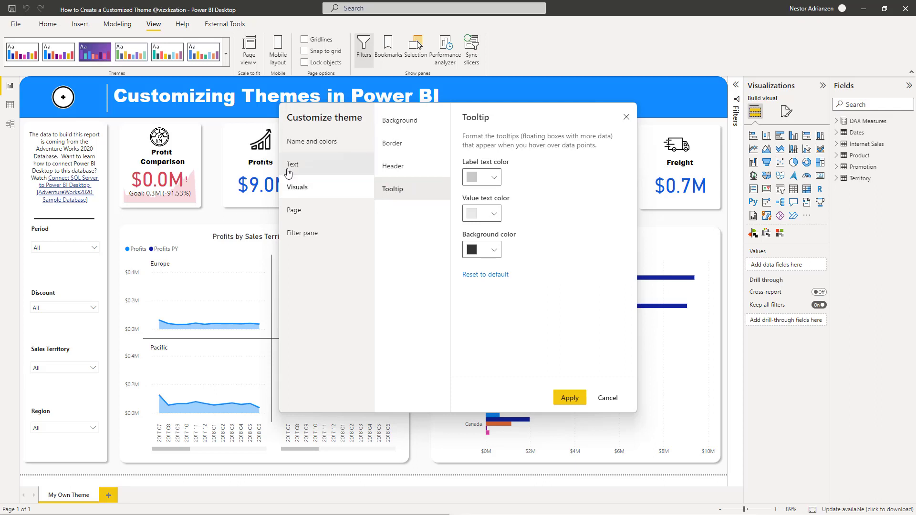
left_click(314, 218)
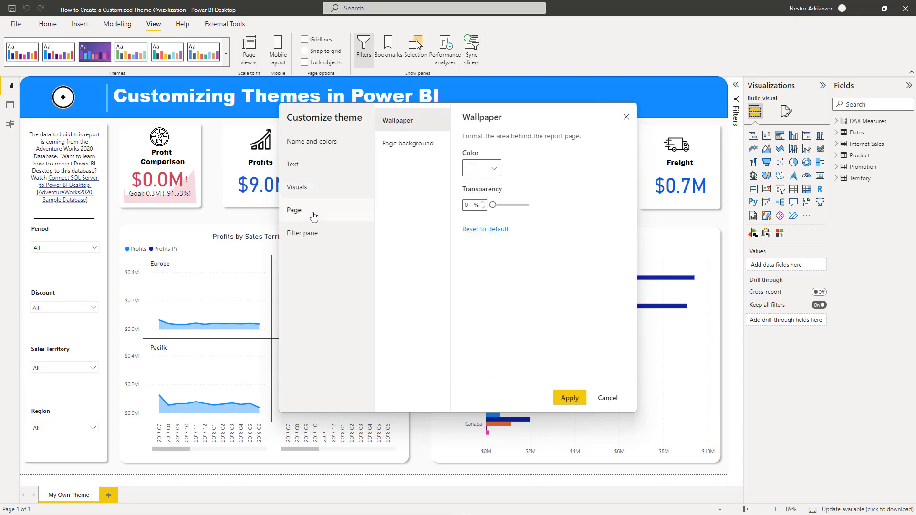
left_click(495, 170)
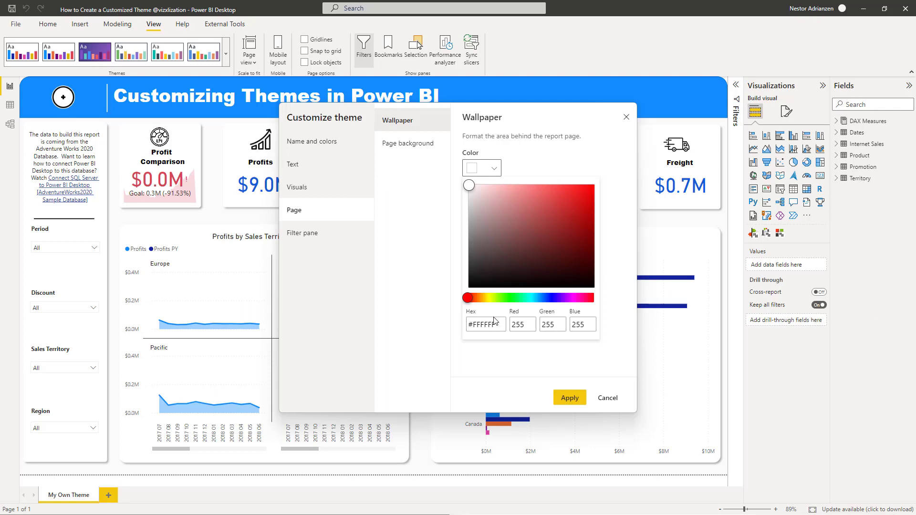
left_click_drag(499, 324, 439, 321)
type("#BFBFBF")
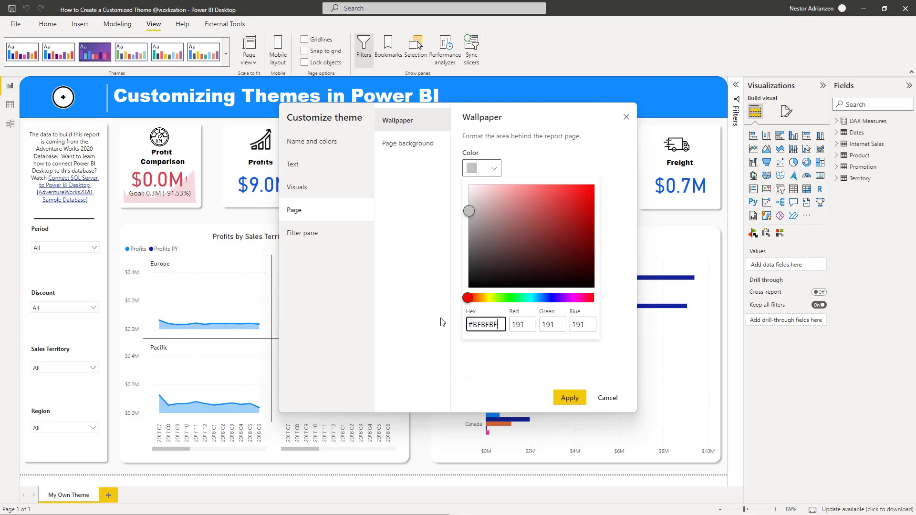
left_click(552, 159)
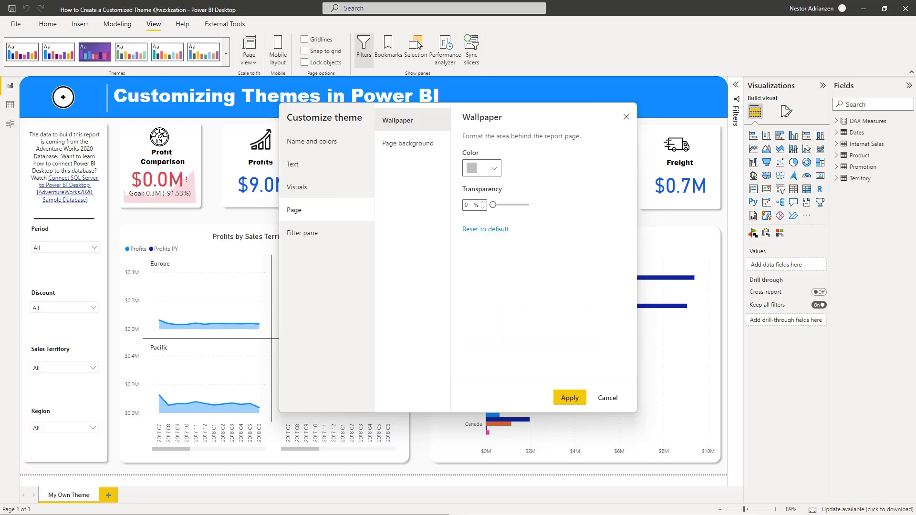
left_click(475, 205)
type("85")
Step: Set the page background color to #D2D2D2 with 85% transparency and apply the customized theme to the report
left_click(410, 149)
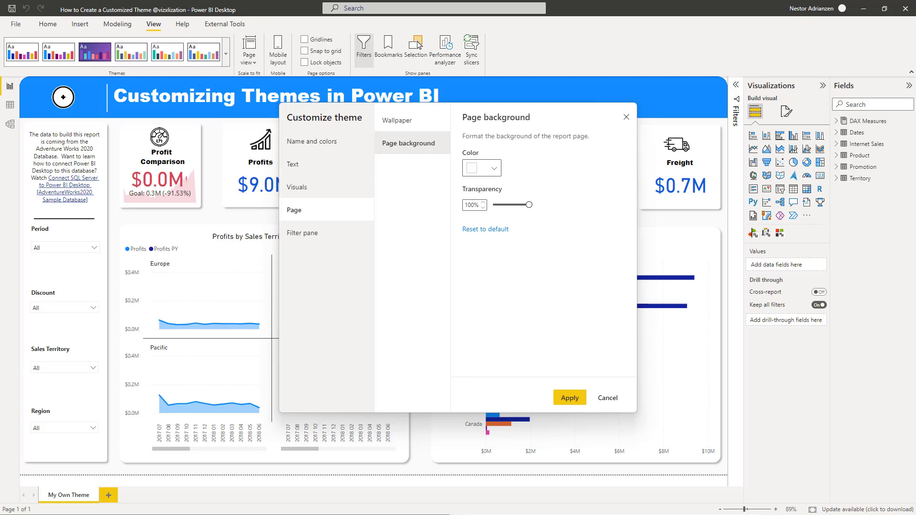
left_click(494, 171)
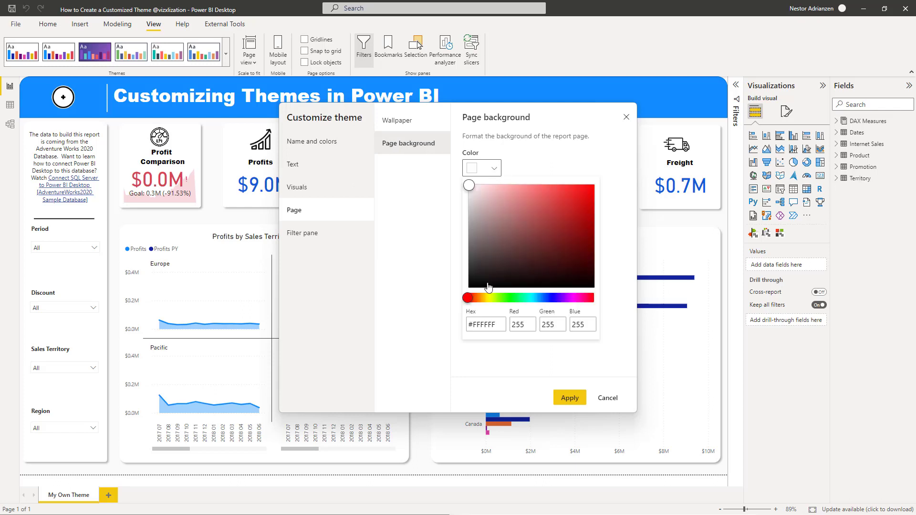
left_click_drag(502, 324, 447, 320)
type("#D2D2D2")
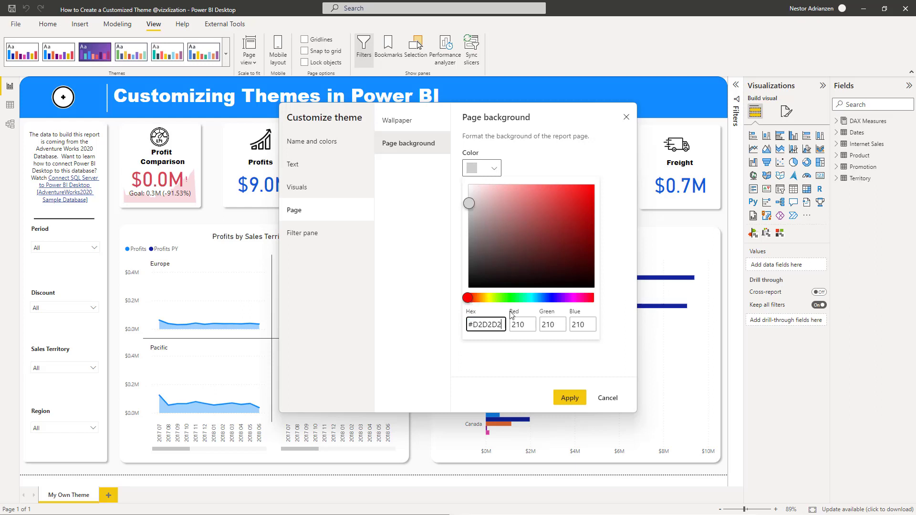
left_click(434, 195)
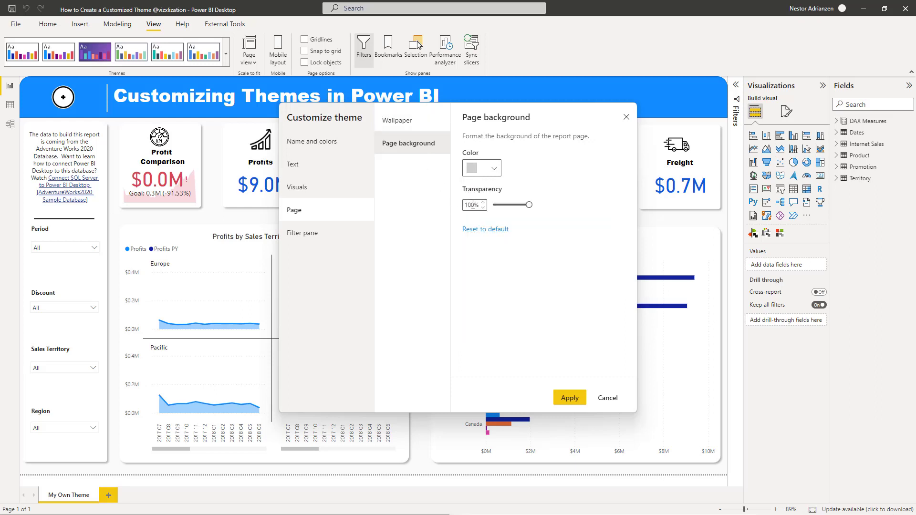
left_click_drag(476, 205, 463, 206)
type("85")
left_click(319, 233)
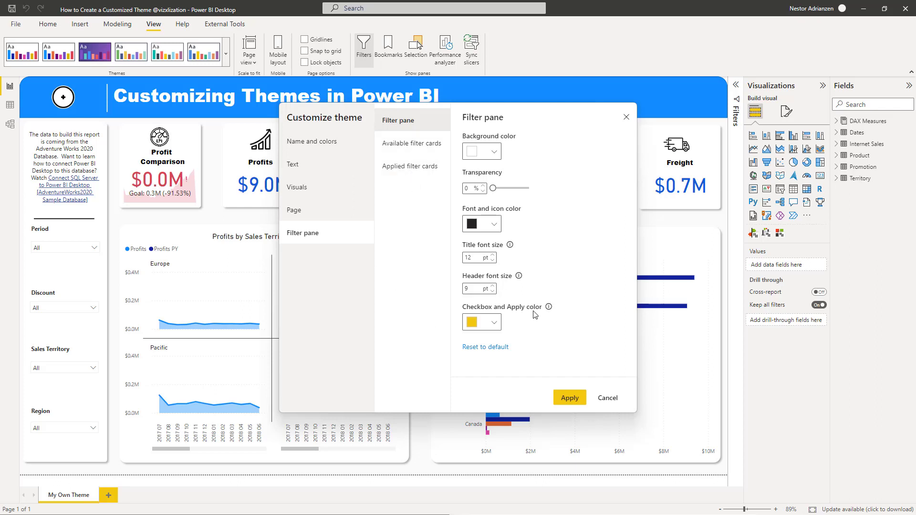
left_click(566, 400)
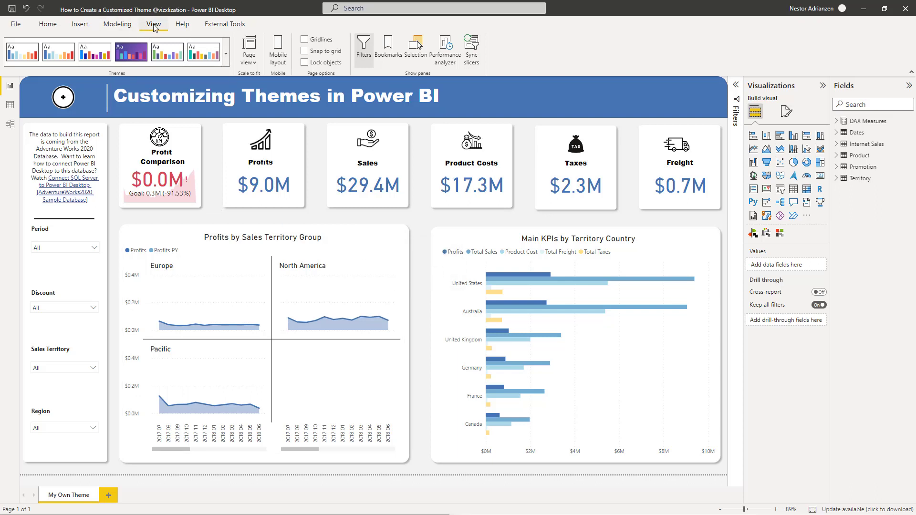
Step: Save the current theme as the JSON file MyOwnTheme in the folder Video 137 Create Your Own Theme in Power BI Desktop
left_click(226, 54)
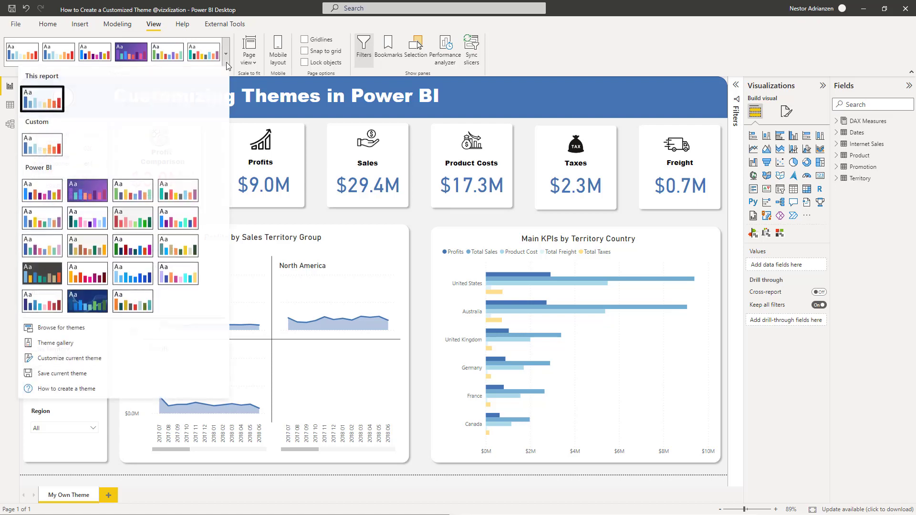
left_click(94, 375)
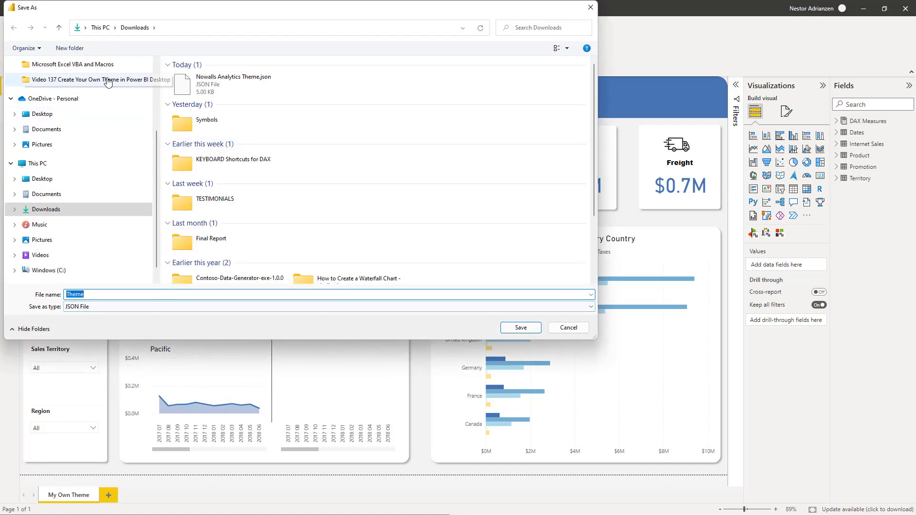
left_click(108, 80)
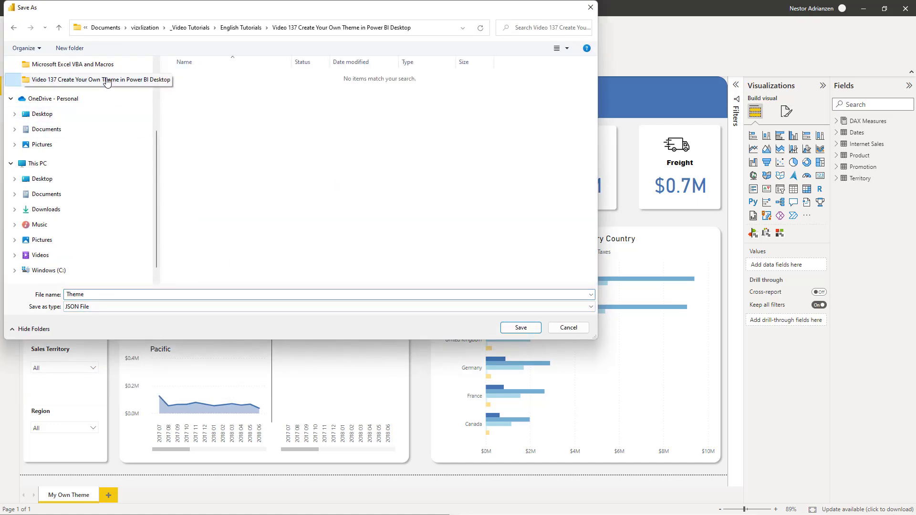
double_click(104, 294)
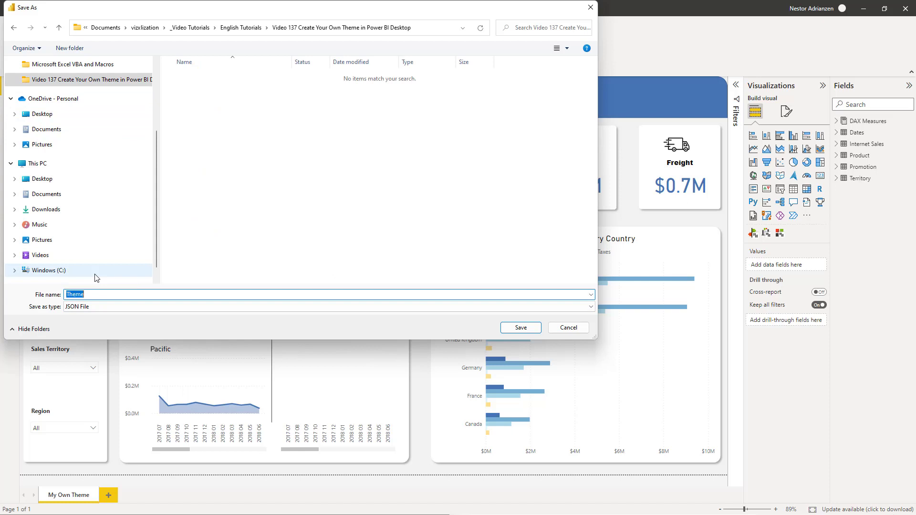
type("MyOwn")
key("ctrl+a")
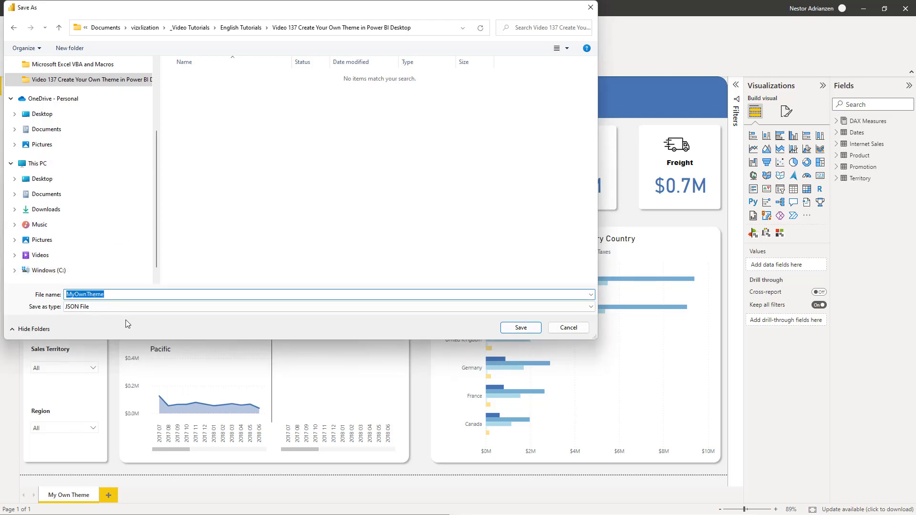
left_click(521, 328)
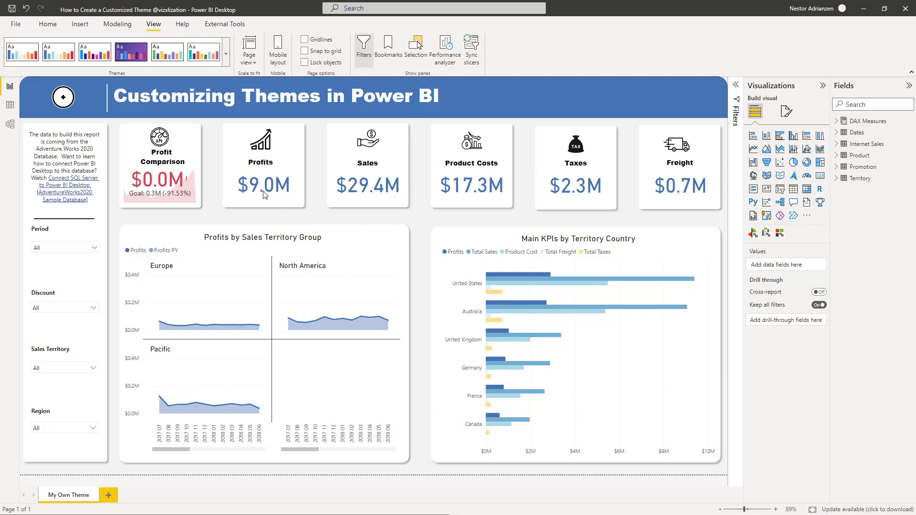
Step: Create a new blank report and dismiss its start screen
left_click(15, 24)
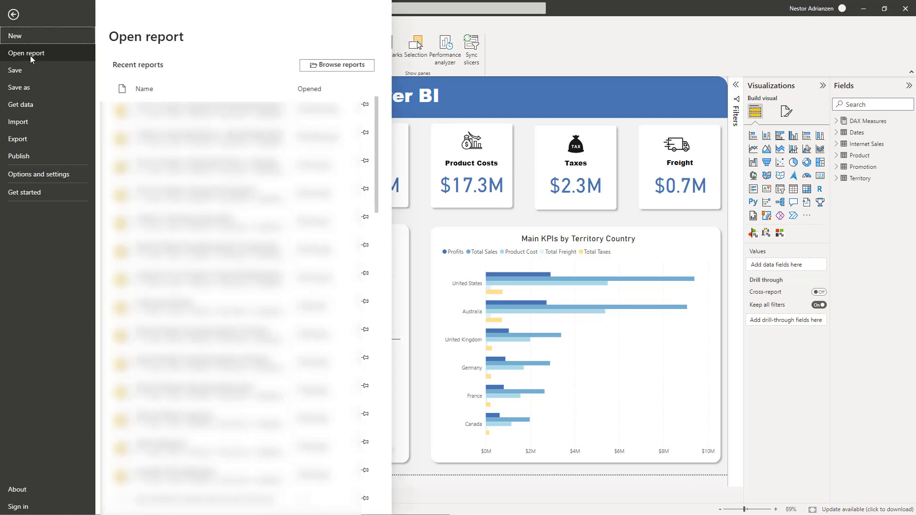
key("Escape")
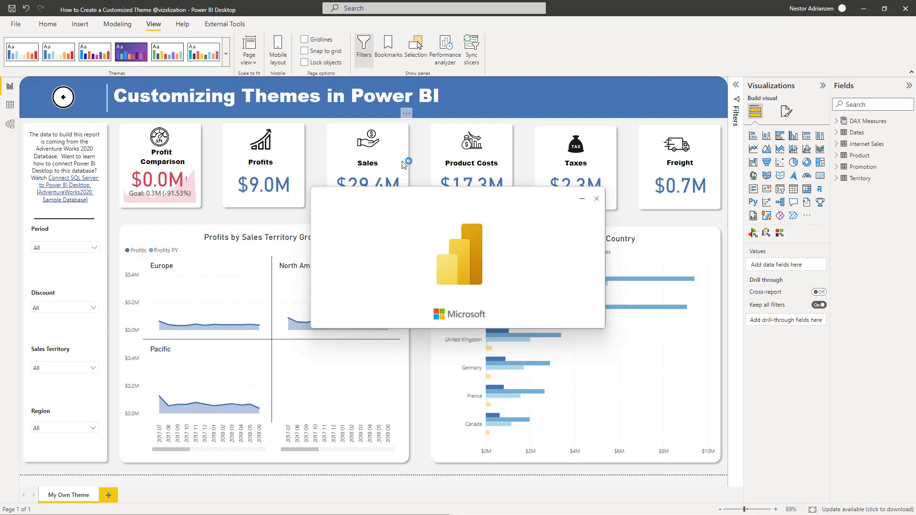
key("Escape")
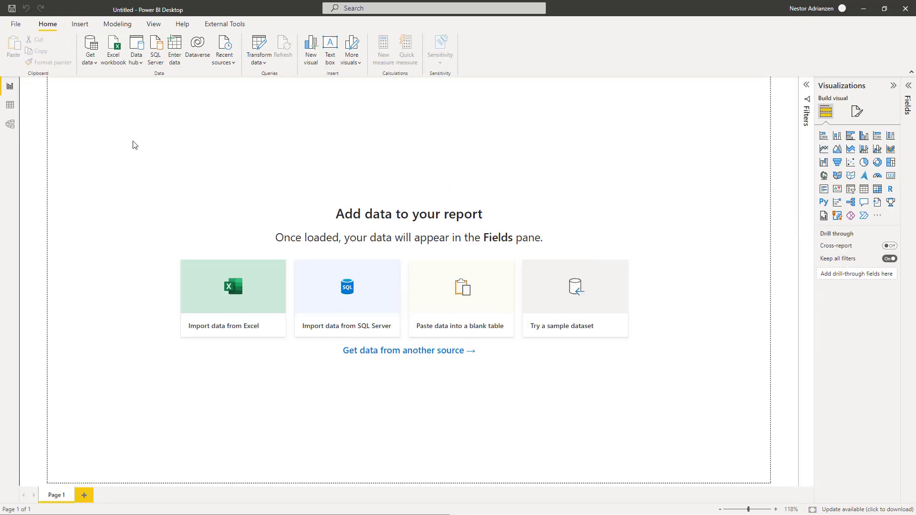
Step: Import the theme file MyOwnTheme.json into the blank report and close the import message
left_click(155, 27)
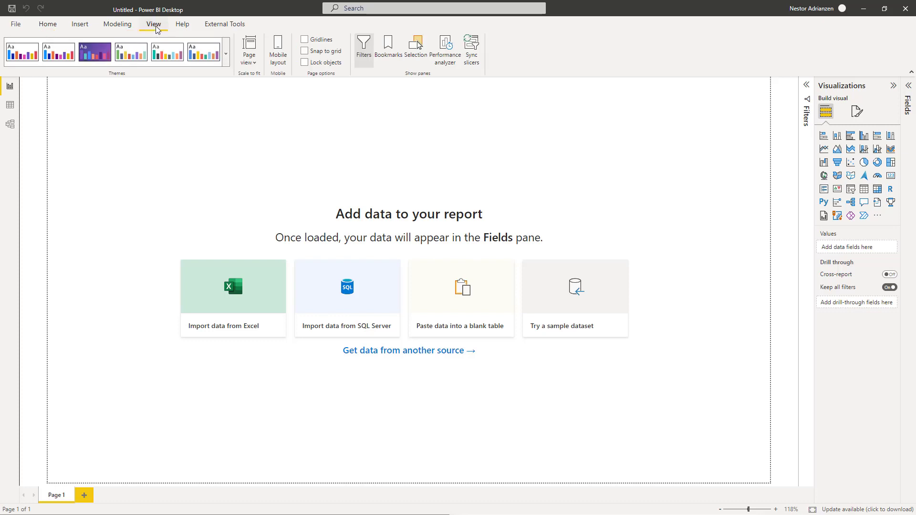
left_click(225, 62)
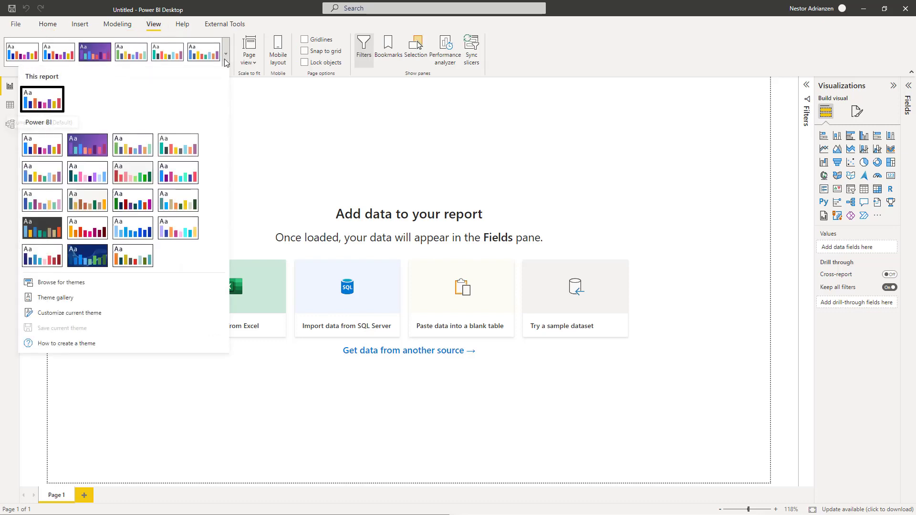
left_click(90, 284)
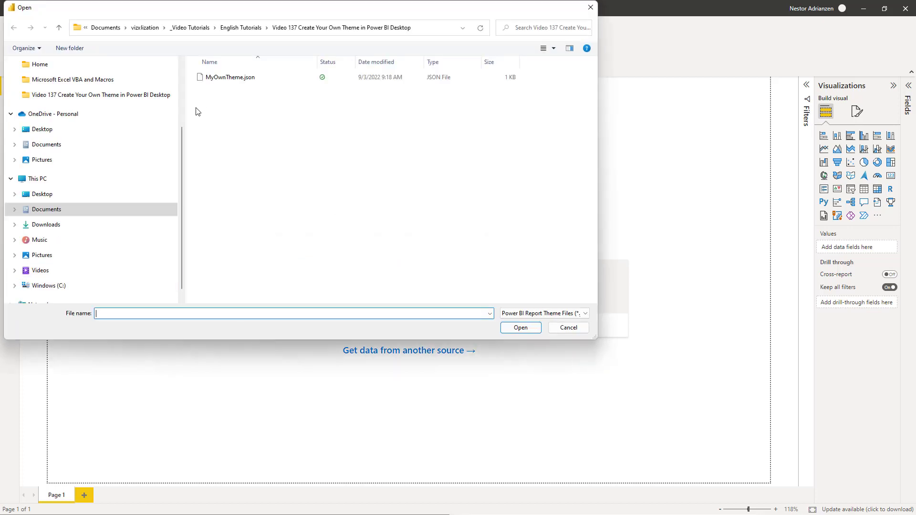
left_click(240, 82)
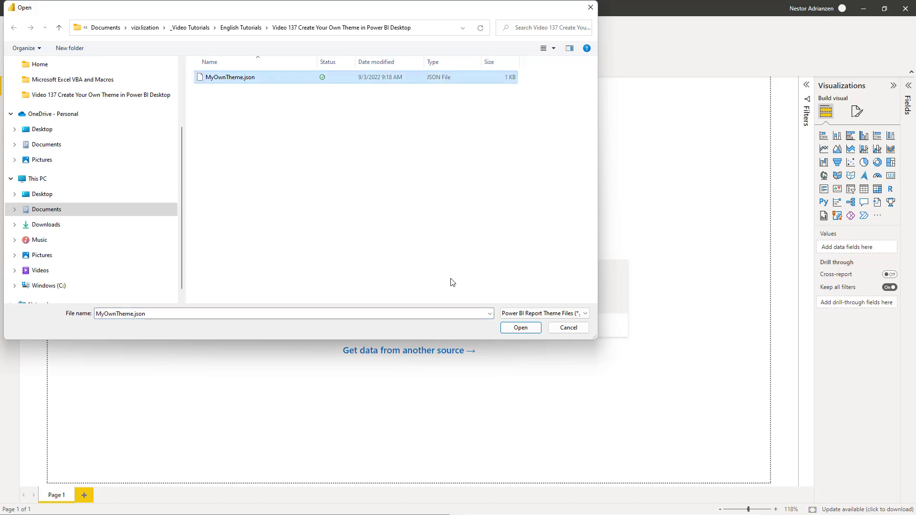
left_click(519, 329)
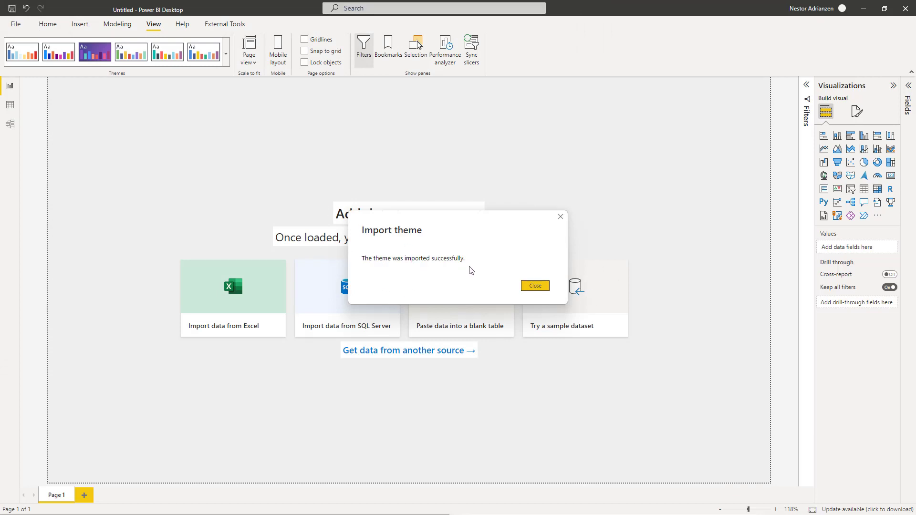
left_click(558, 218)
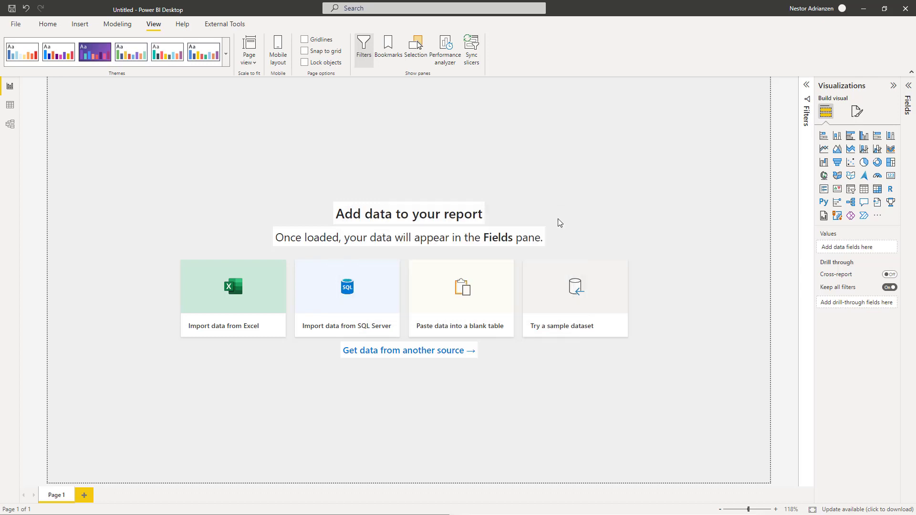
Step: Load the financials table from the sample dataset Financial Sample.xlsx into the report
left_click(553, 329)
left_click(489, 329)
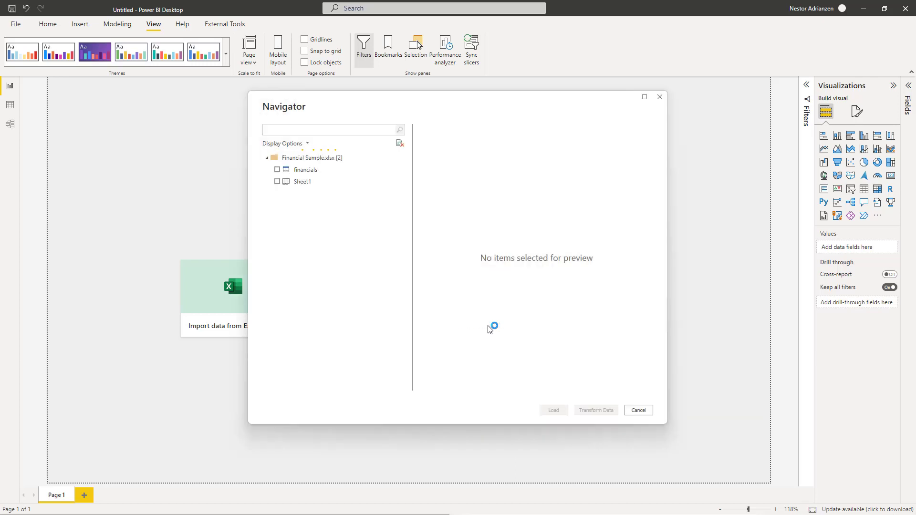
left_click(277, 170)
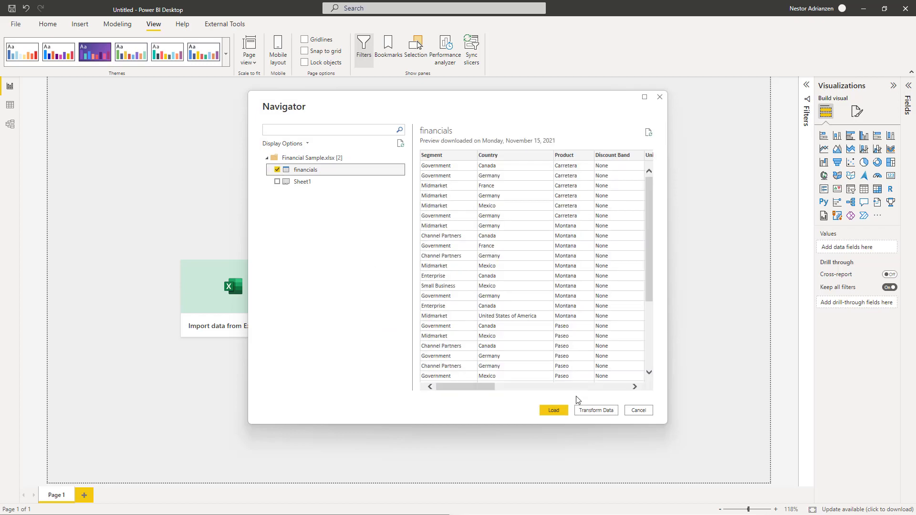
left_click(555, 410)
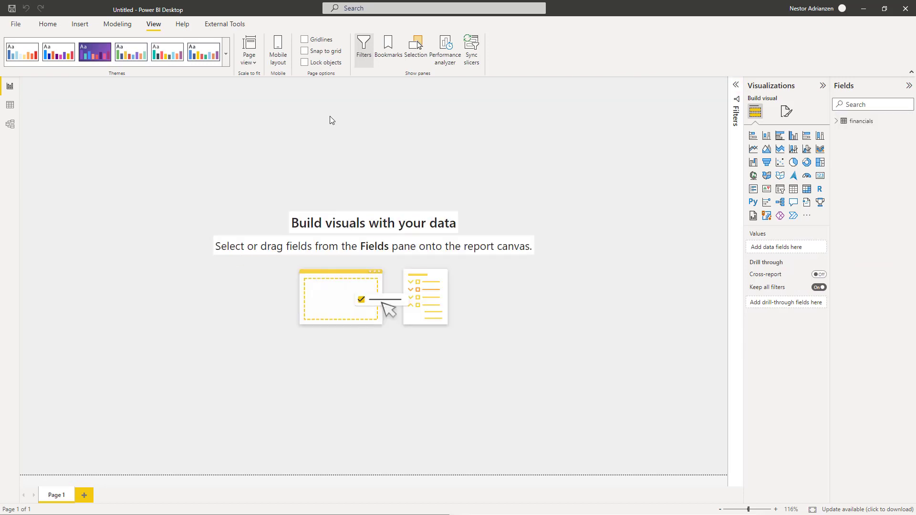
Step: Insert a rectangle with rounded upper corners and resize it into a thin header band across the full page width
left_click(80, 27)
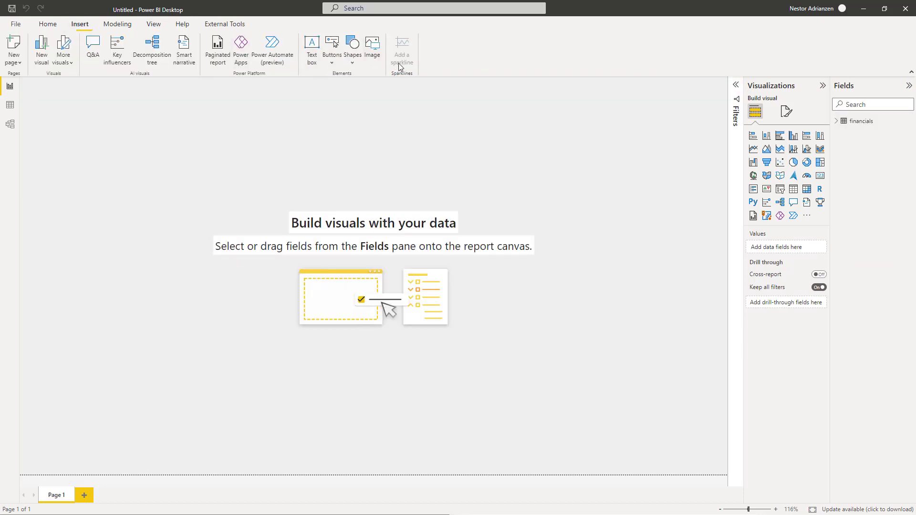
left_click(353, 63)
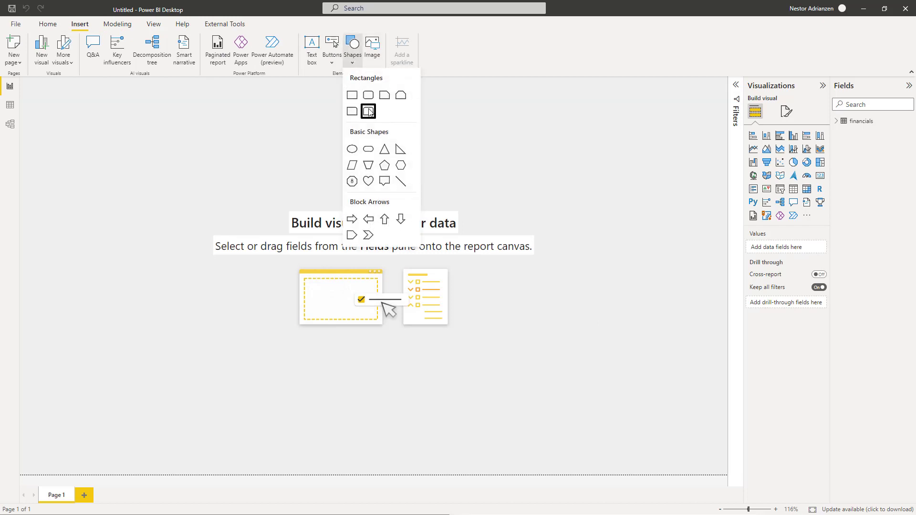
left_click(368, 114)
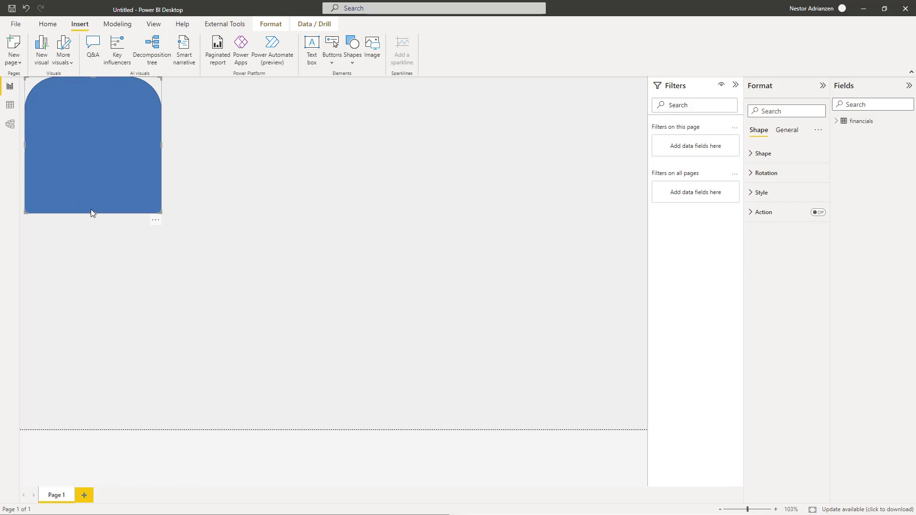
left_click_drag(93, 213, 89, 111)
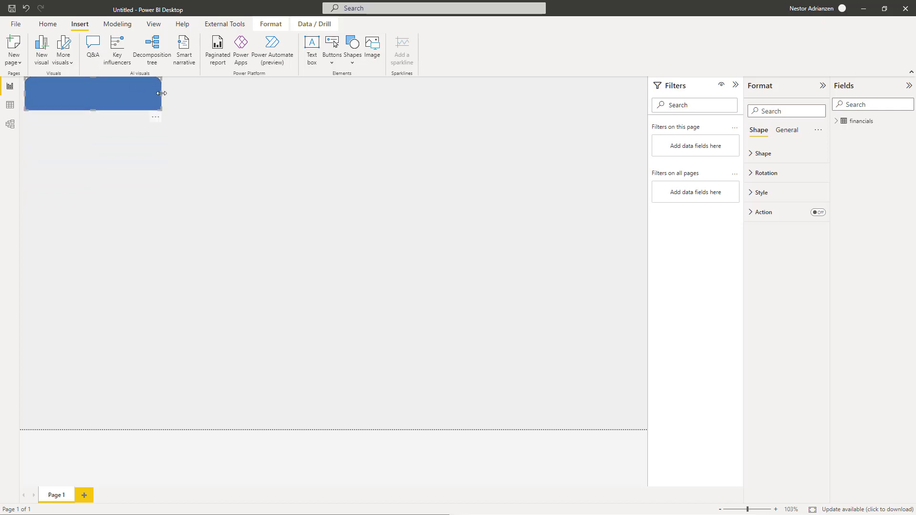
left_click_drag(162, 93, 648, 95)
left_click(276, 183)
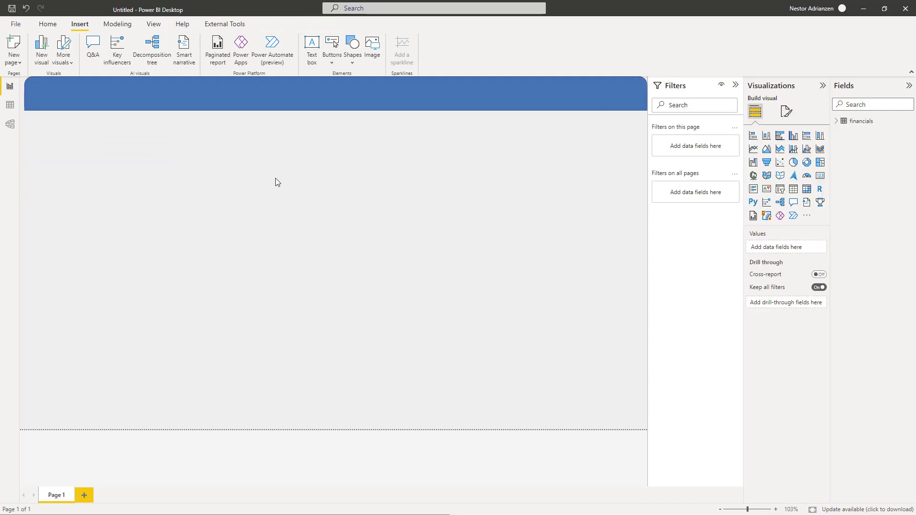
Step: Add a clustered bar chart with Sales on the X-axis and Date on the Y-axis, and make it taller
left_click(780, 135)
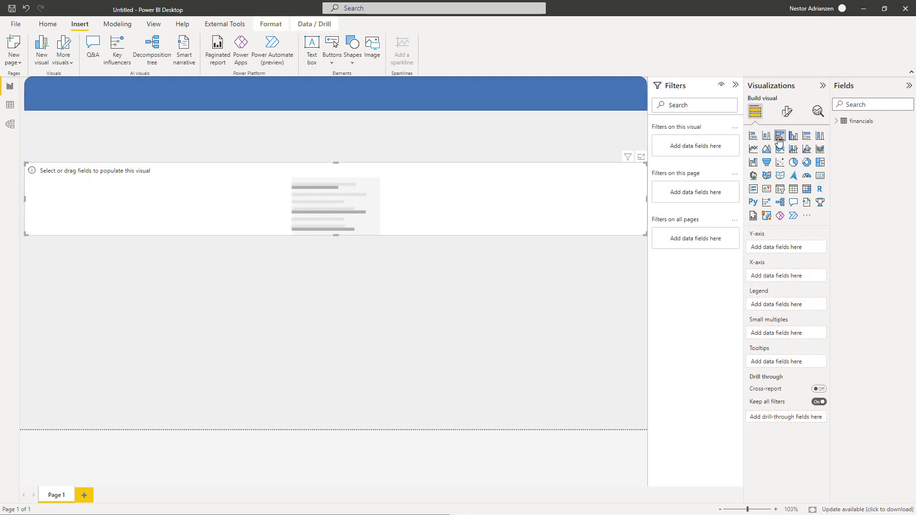
left_click(836, 121)
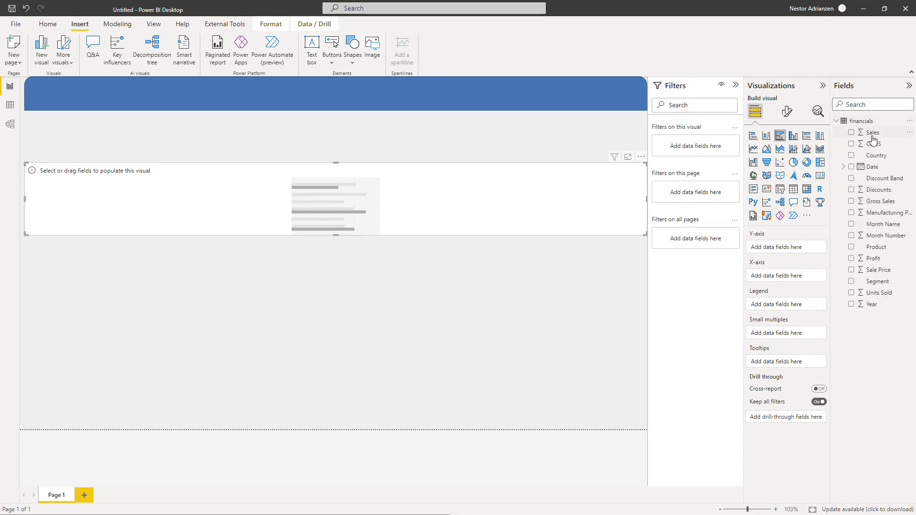
left_click_drag(873, 133, 236, 193)
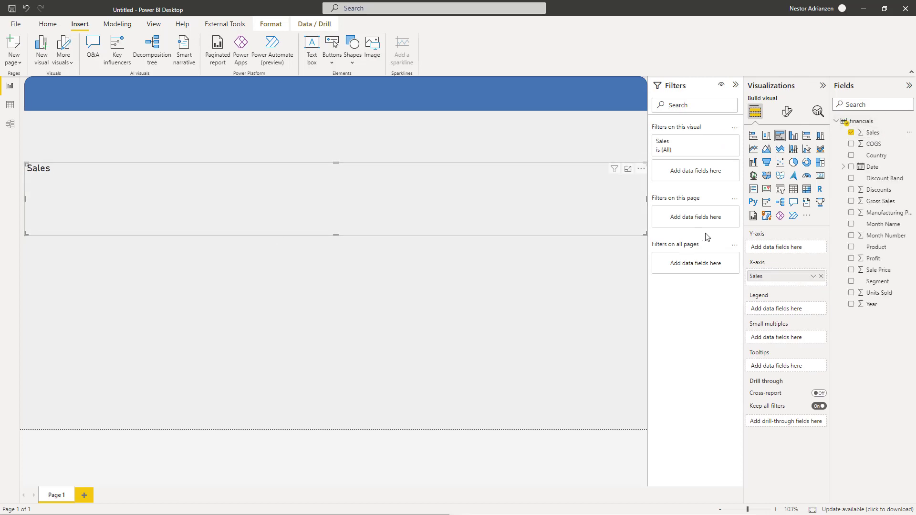
left_click_drag(854, 168, 780, 252)
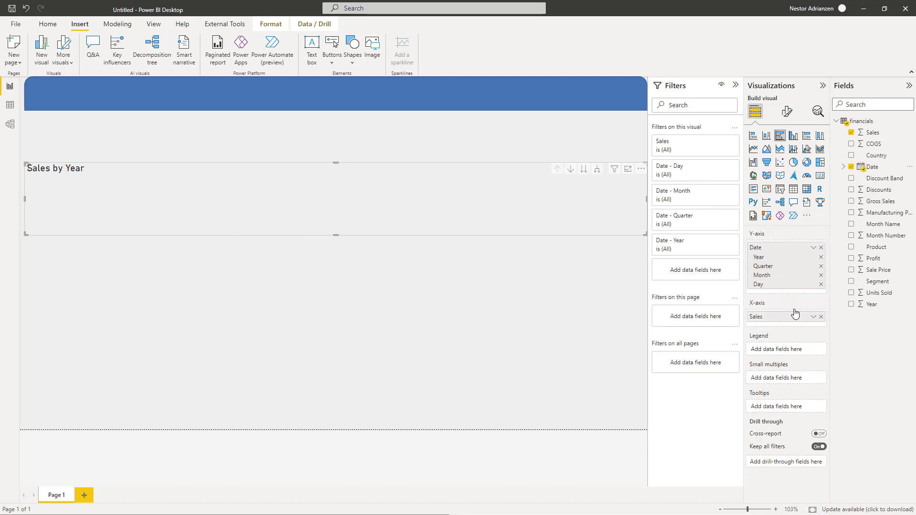
left_click_drag(336, 235, 345, 345)
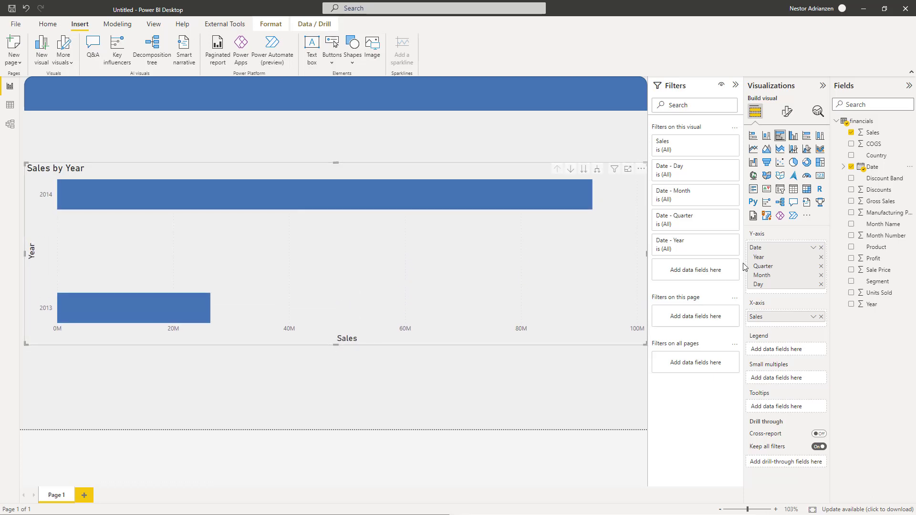
Step: Switch the bar chart's Y-axis from the date hierarchy to plain Date and add COGS and Units Sold to the X-axis
left_click(597, 169)
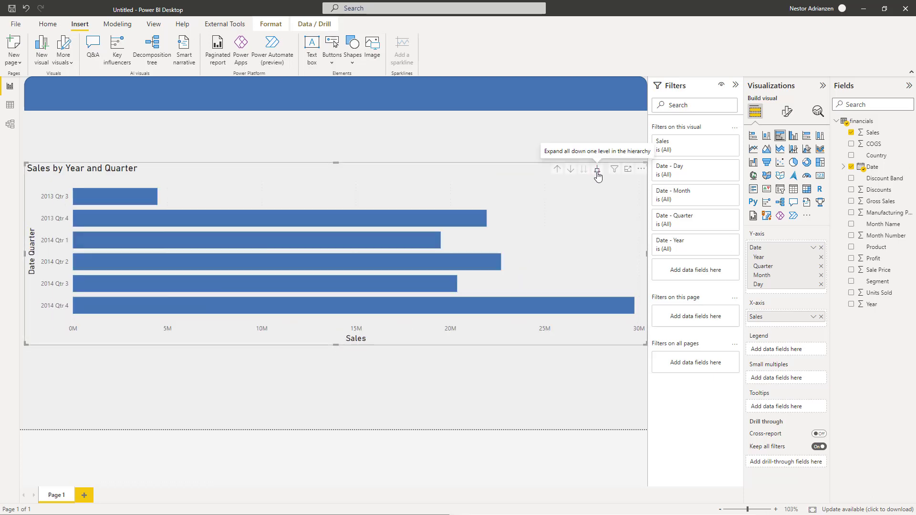
left_click(597, 170)
left_click(813, 247)
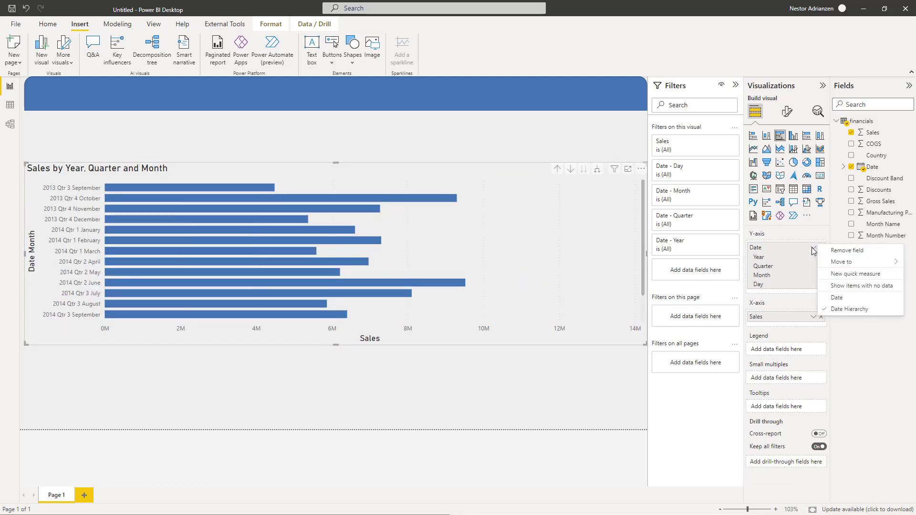
left_click(836, 298)
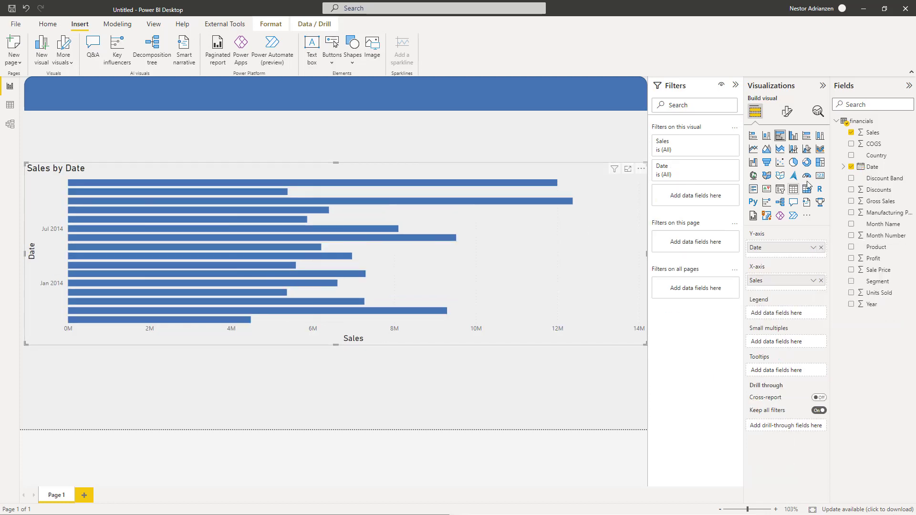
left_click_drag(872, 149, 451, 230)
left_click_drag(880, 292, 400, 280)
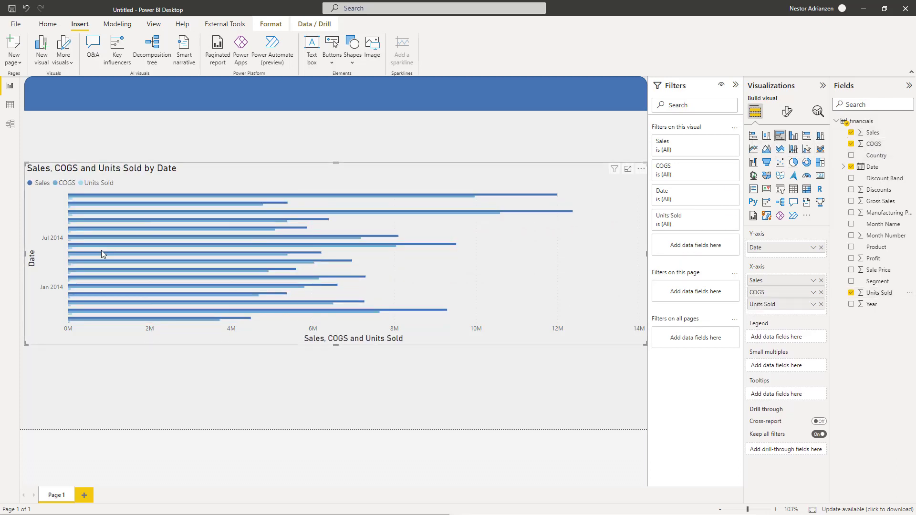
Step: Narrow the bar chart to roughly a quarter of the page width and shift it slightly away from the page's edge
left_click_drag(647, 253, 163, 230)
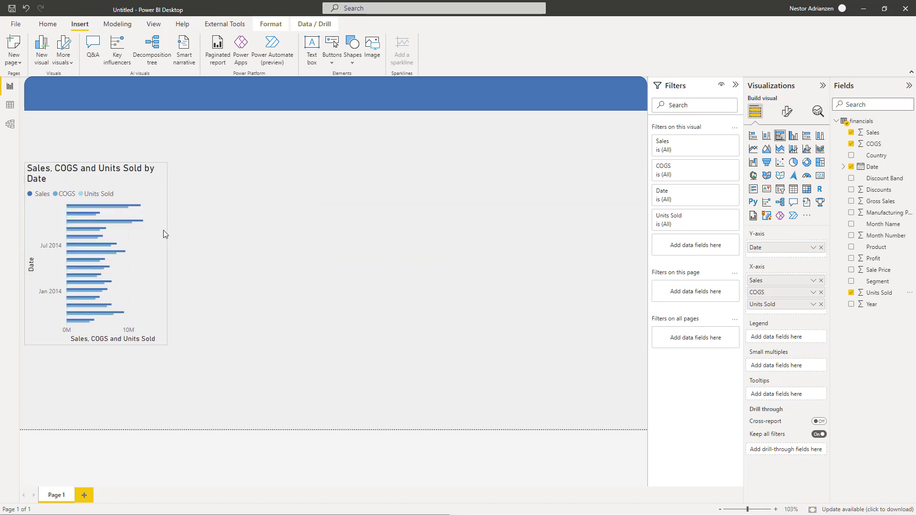
left_click_drag(176, 190, 229, 196)
left_click(450, 232)
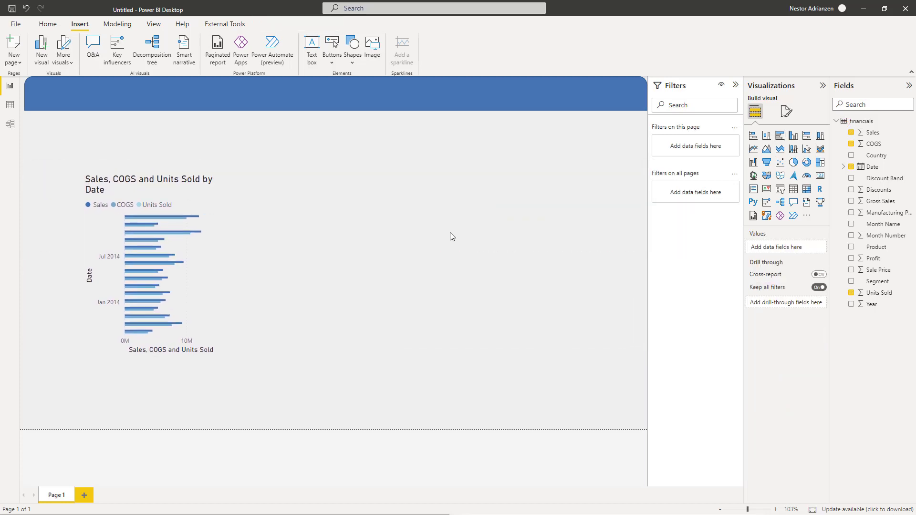
Step: Add a card visual showing Profit and place it beside the bar chart
left_click(821, 175)
left_click_drag(182, 378, 455, 187)
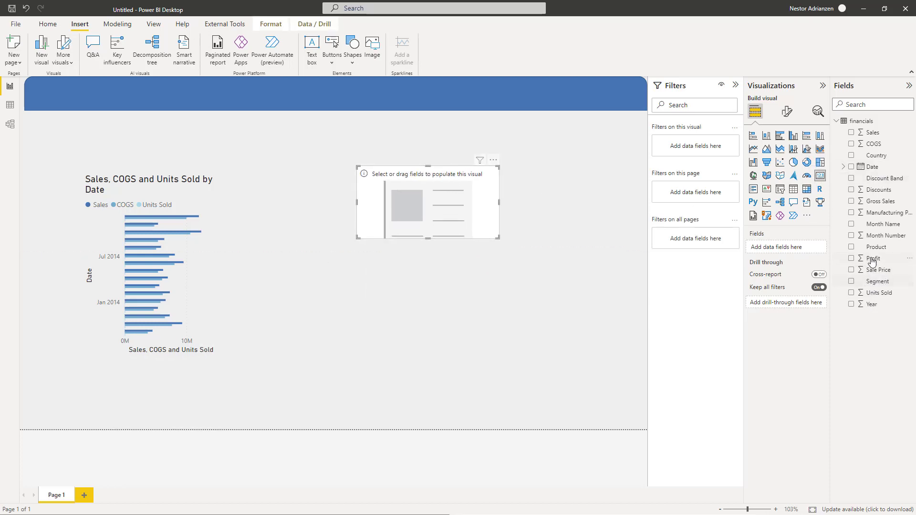
left_click_drag(877, 263, 425, 182)
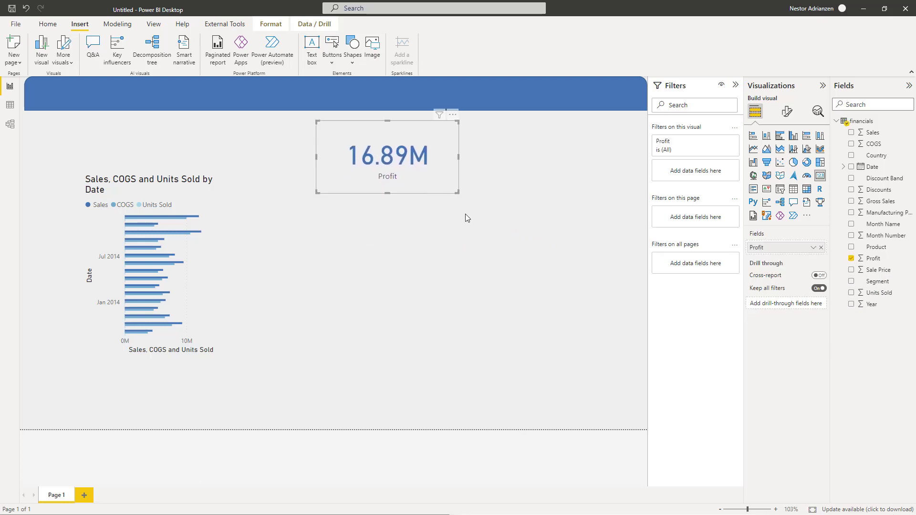
left_click_drag(459, 157, 377, 233)
left_click(518, 231)
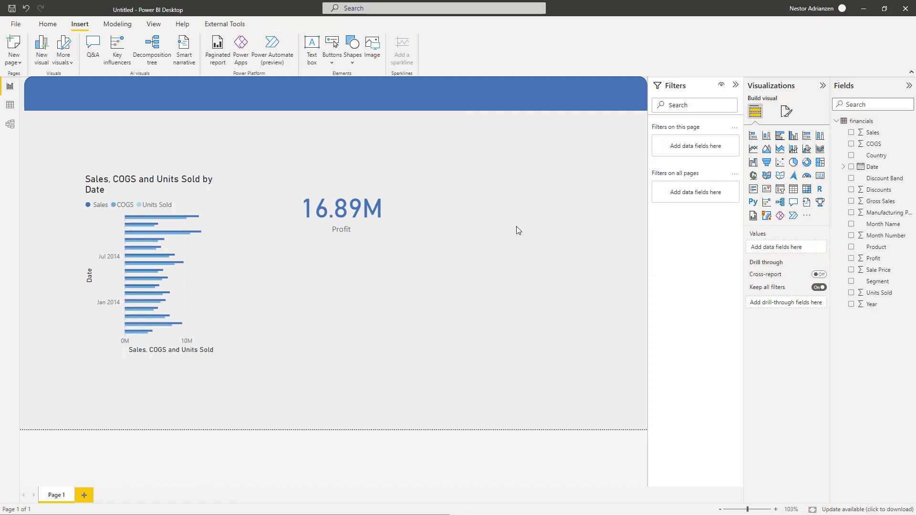